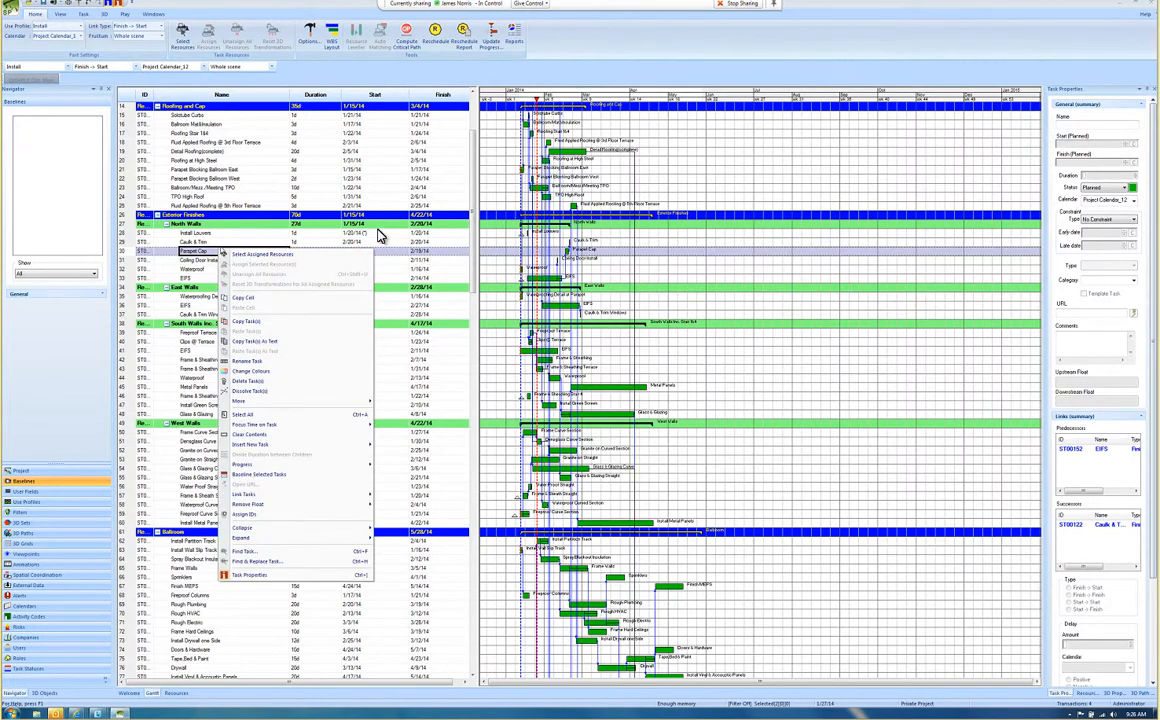
Step: Select all tasks in the project and baseline them, refreshing the critical path beforehand
click(261, 416)
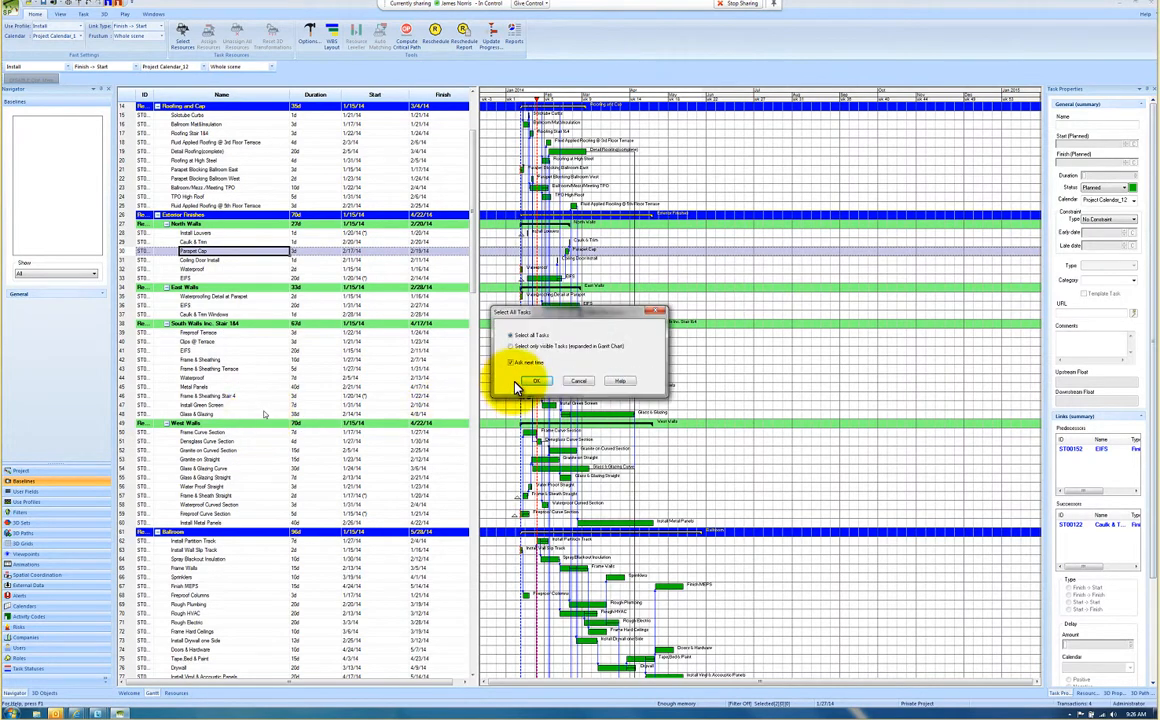
click(518, 386)
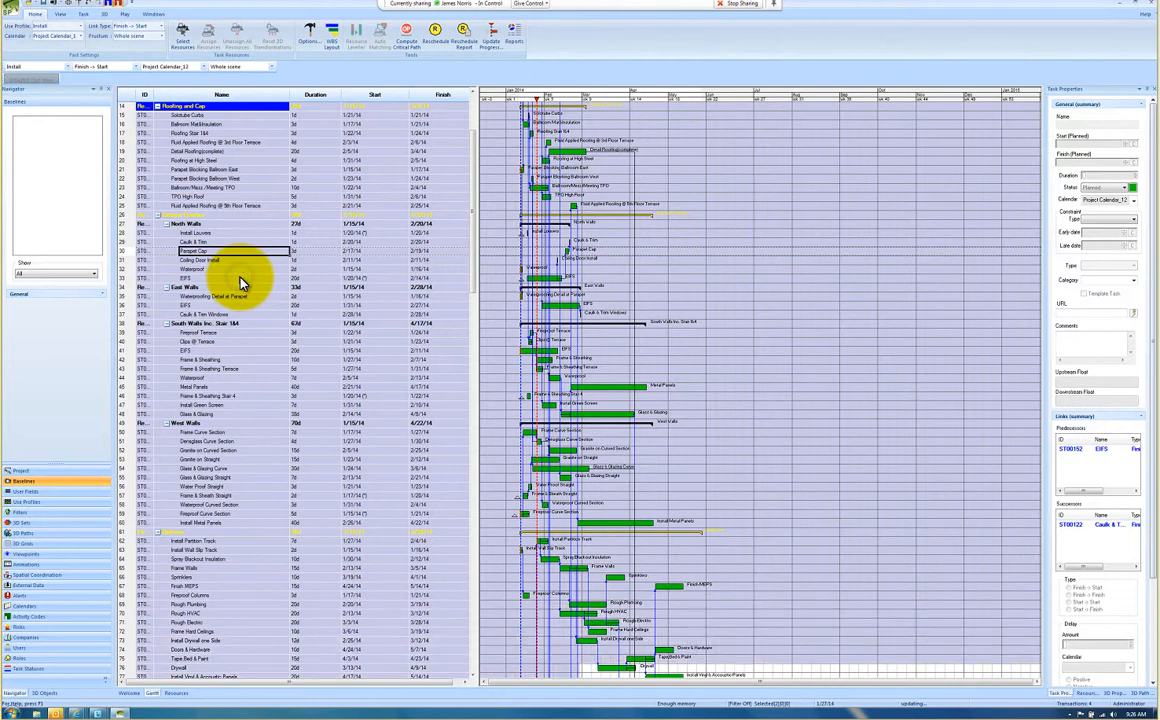
right_click(240, 278)
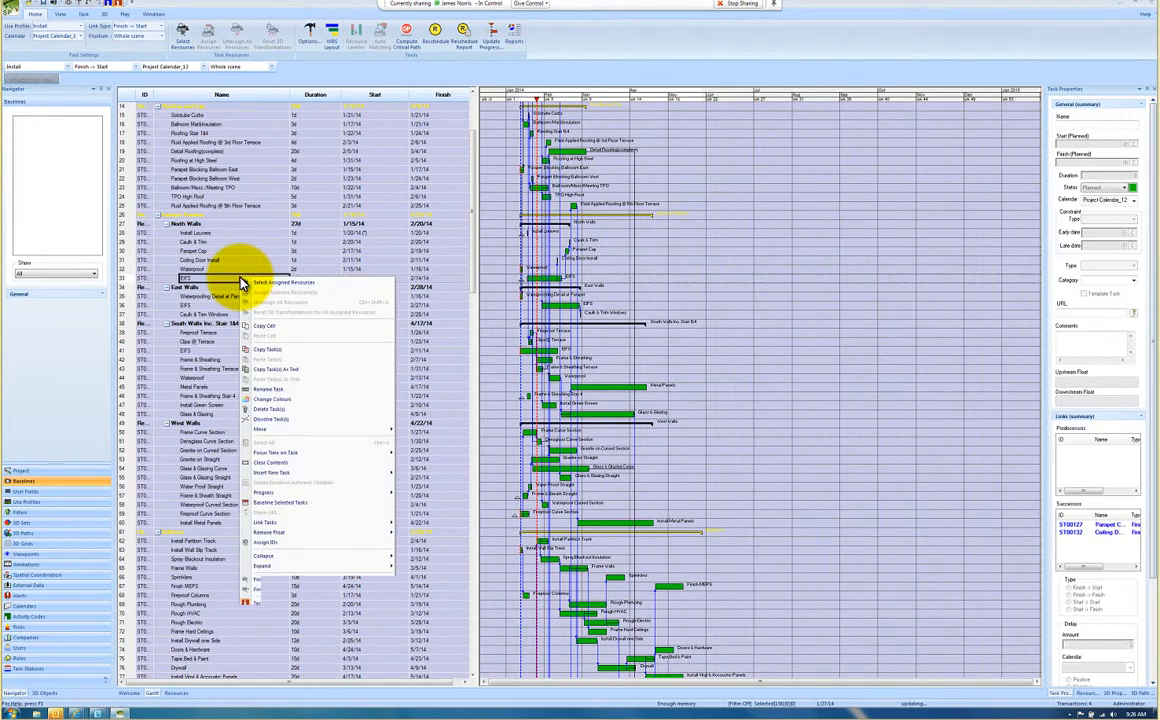
click(278, 505)
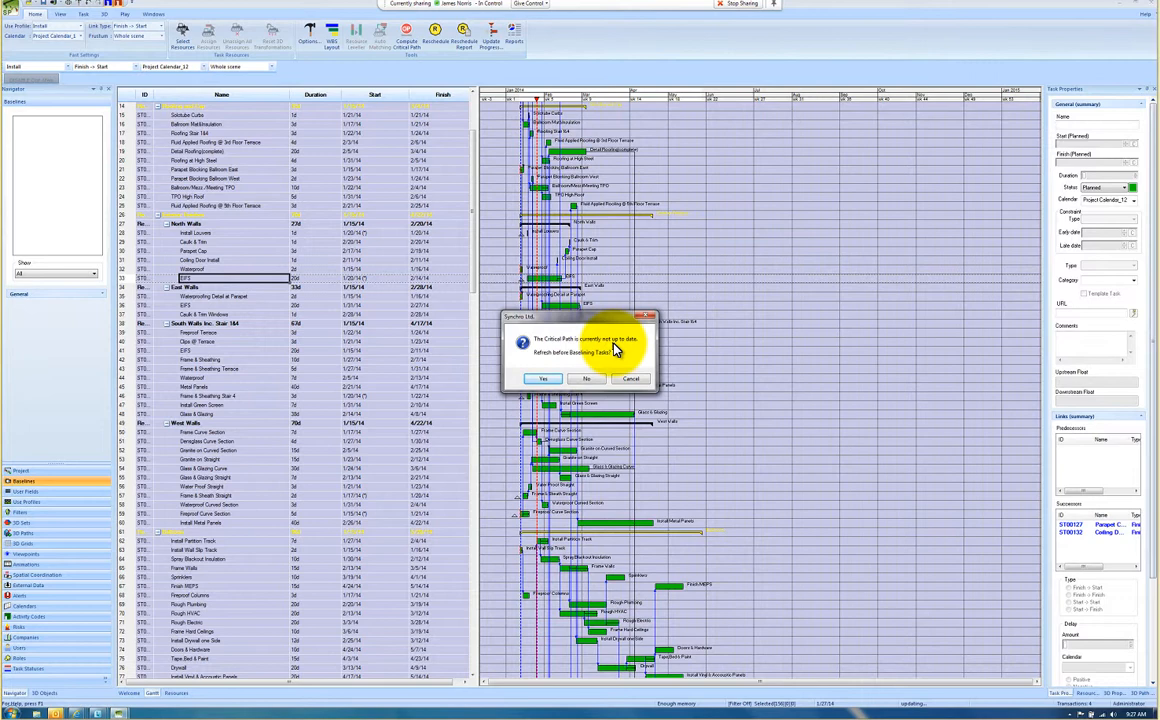
click(549, 381)
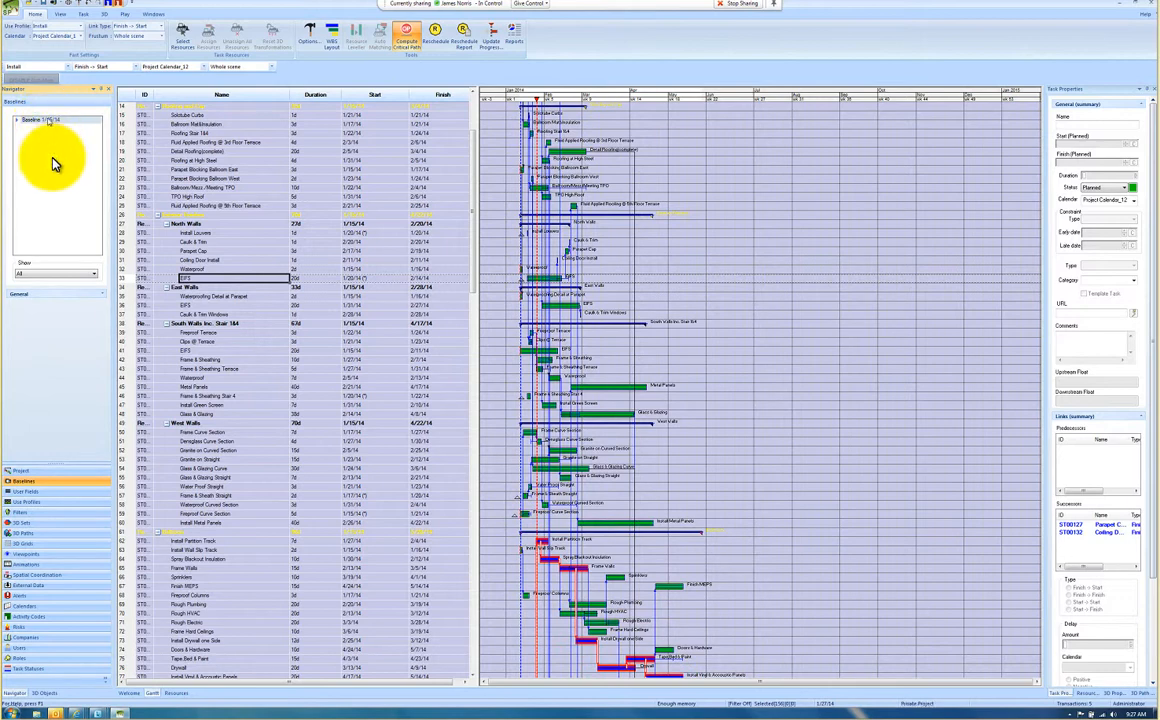
Step: Set the project's manual data date to 22 January 2014 and reschedule the tasks
click(53, 471)
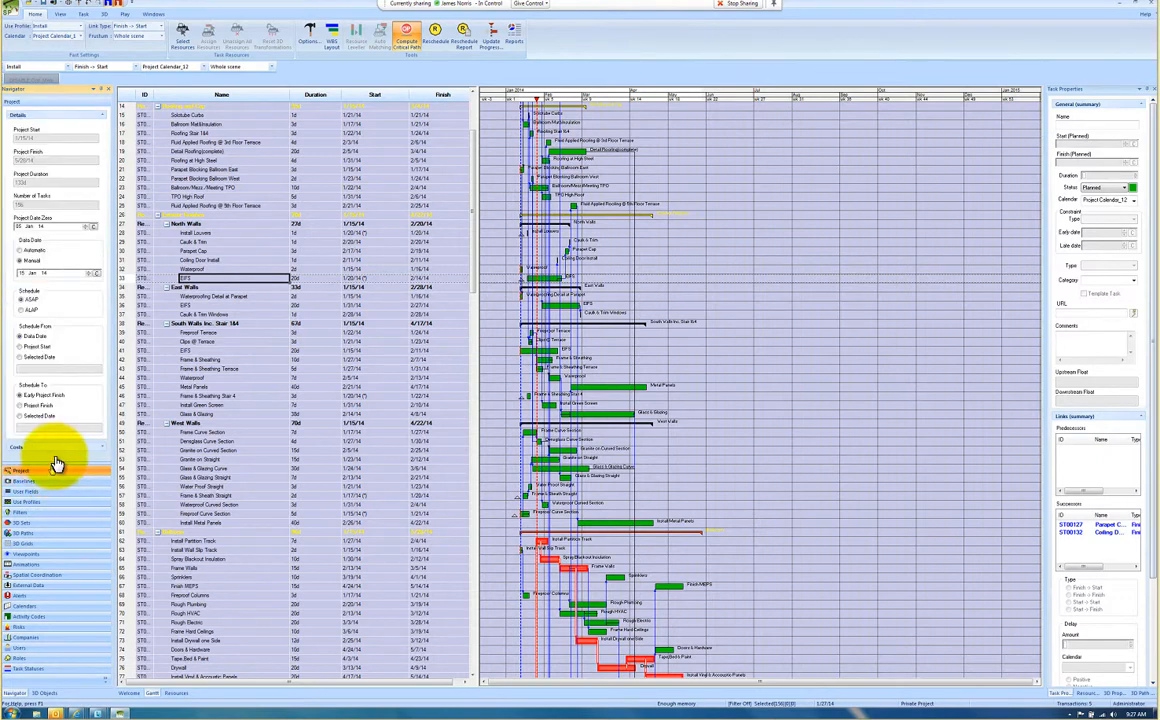
click(99, 274)
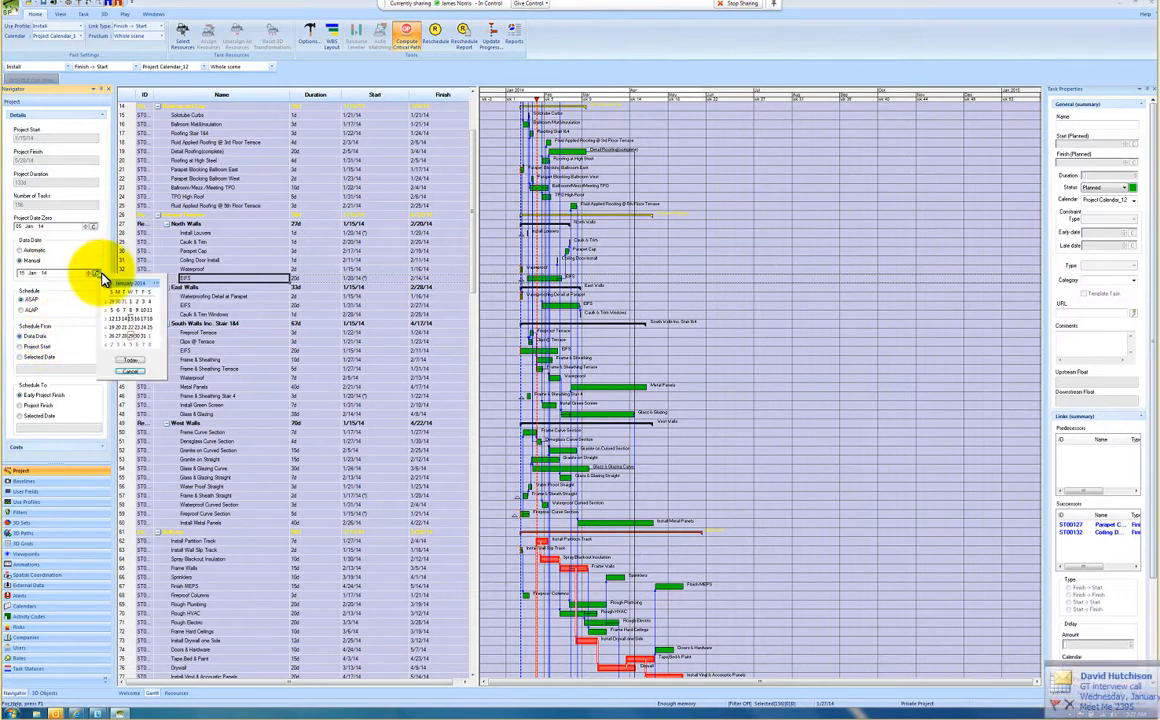
click(131, 328)
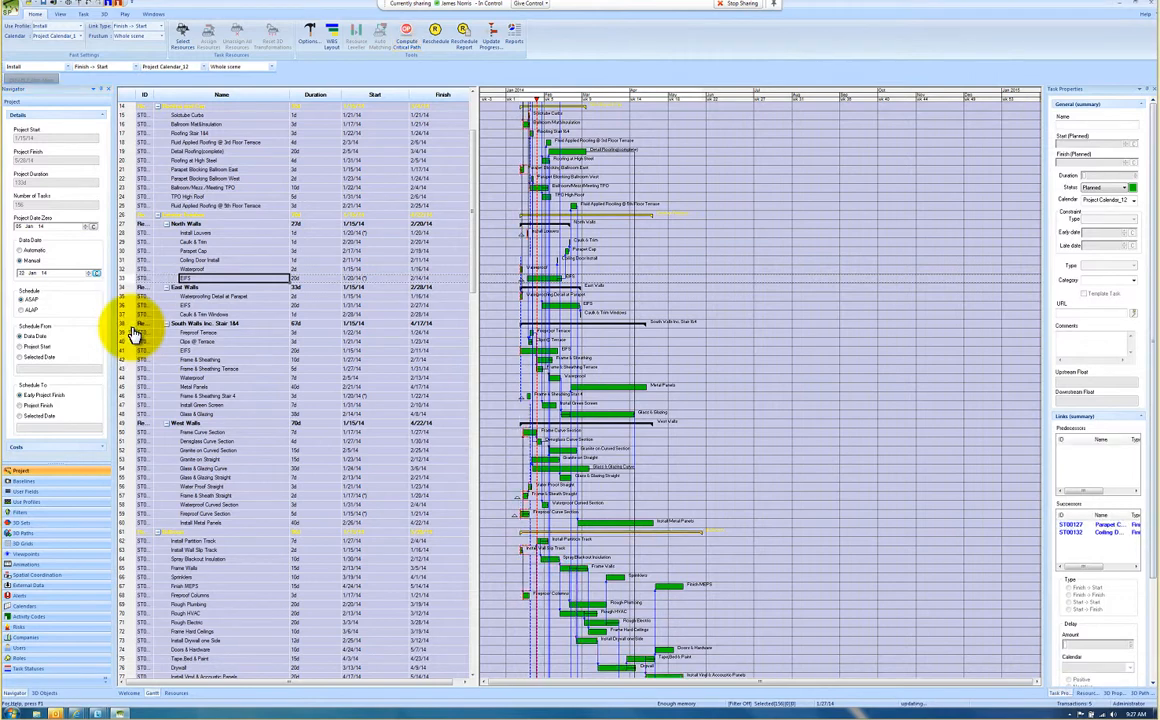
click(442, 36)
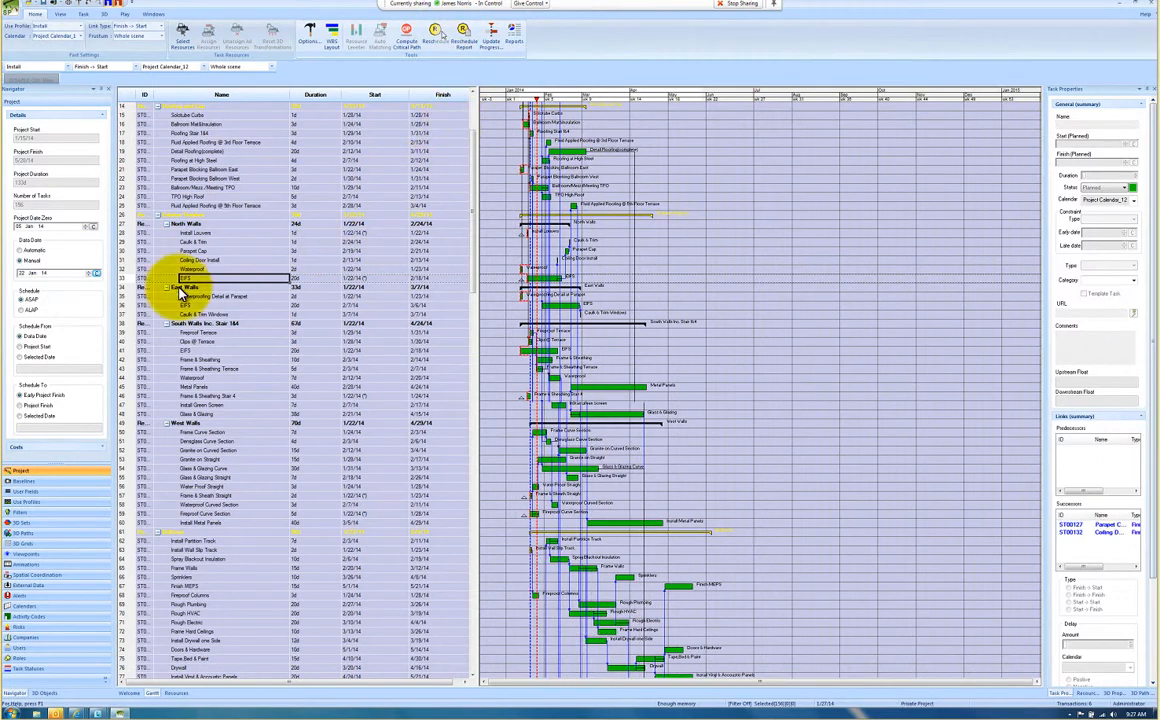
Step: Show and hide the baseline dated 1/15/14 on the Gantt chart to compare it with the rescheduled tasks
click(43, 483)
click(52, 119)
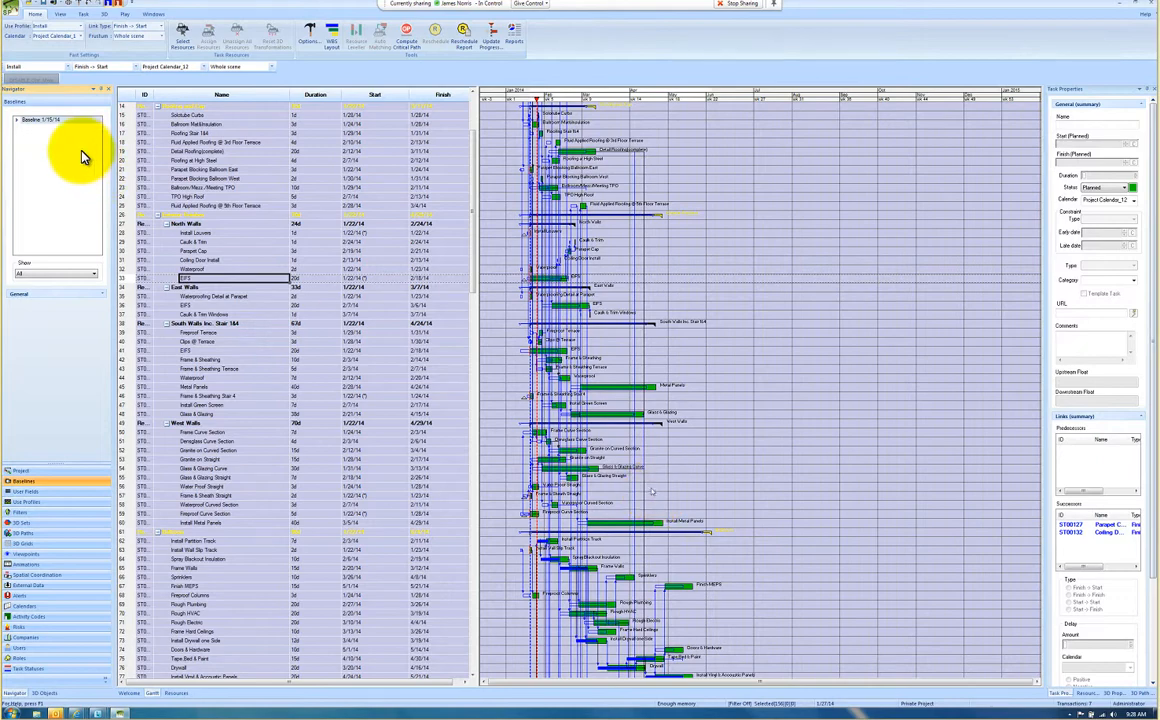
click(48, 125)
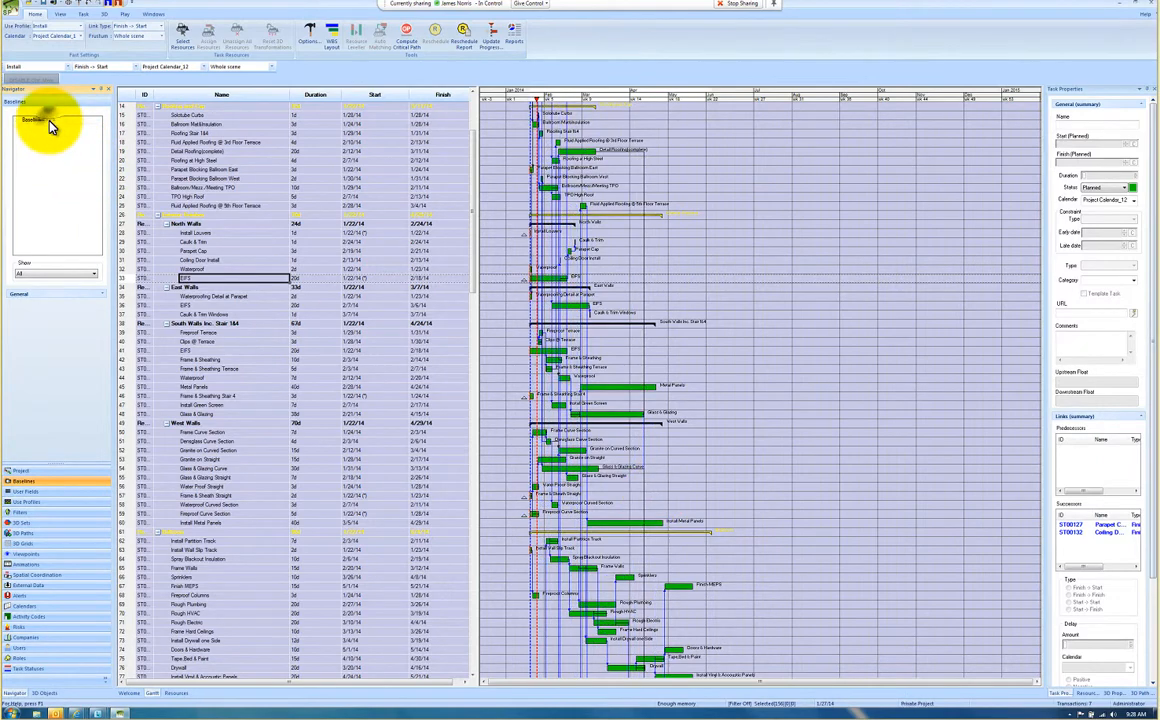
click(49, 121)
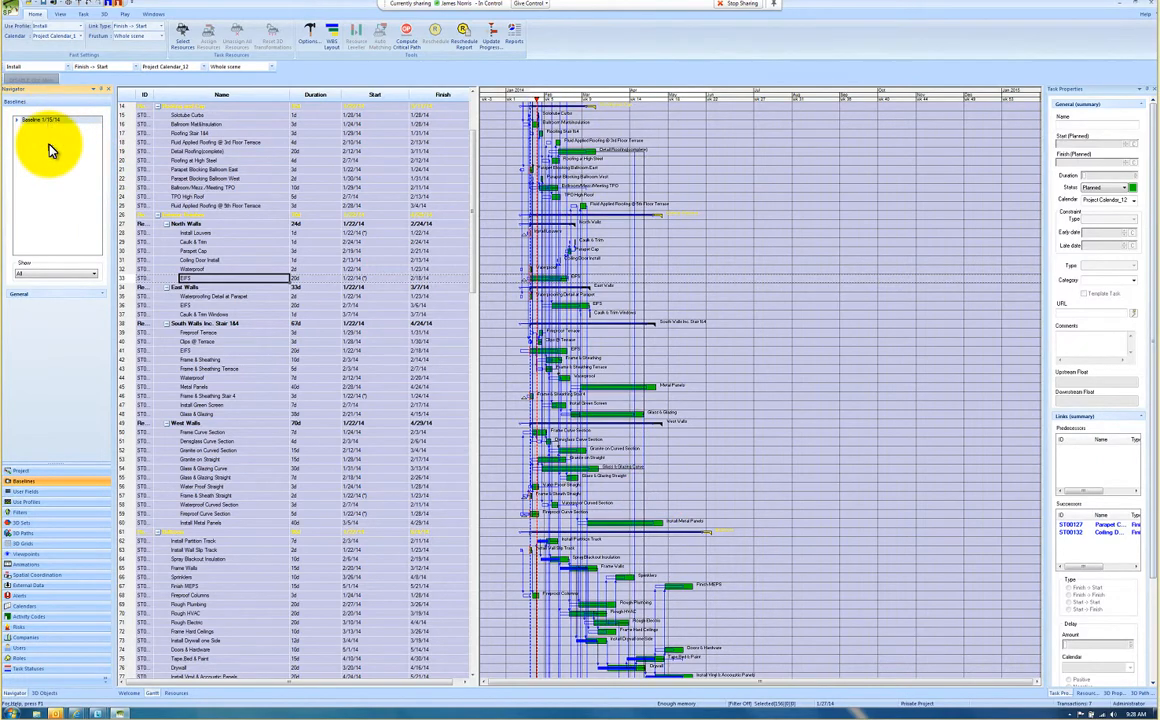
click(44, 121)
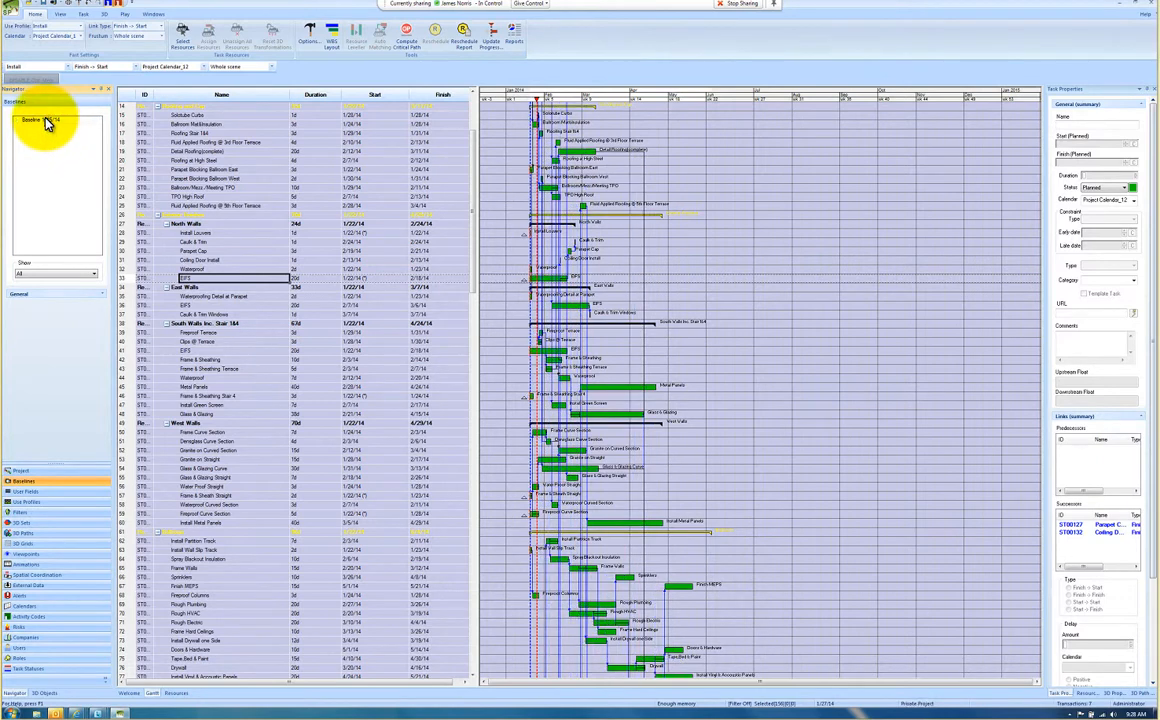
Step: Rename the saved baseline as "Contract Baseline 1/15/14"
right_click(46, 122)
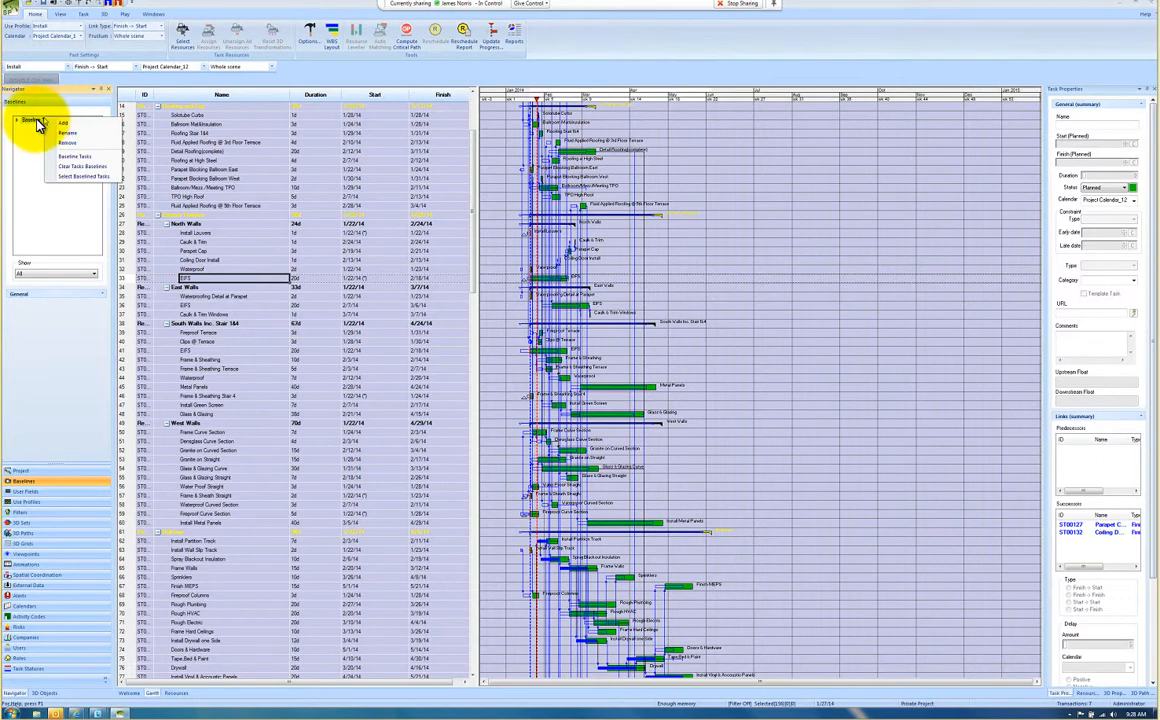
click(66, 133)
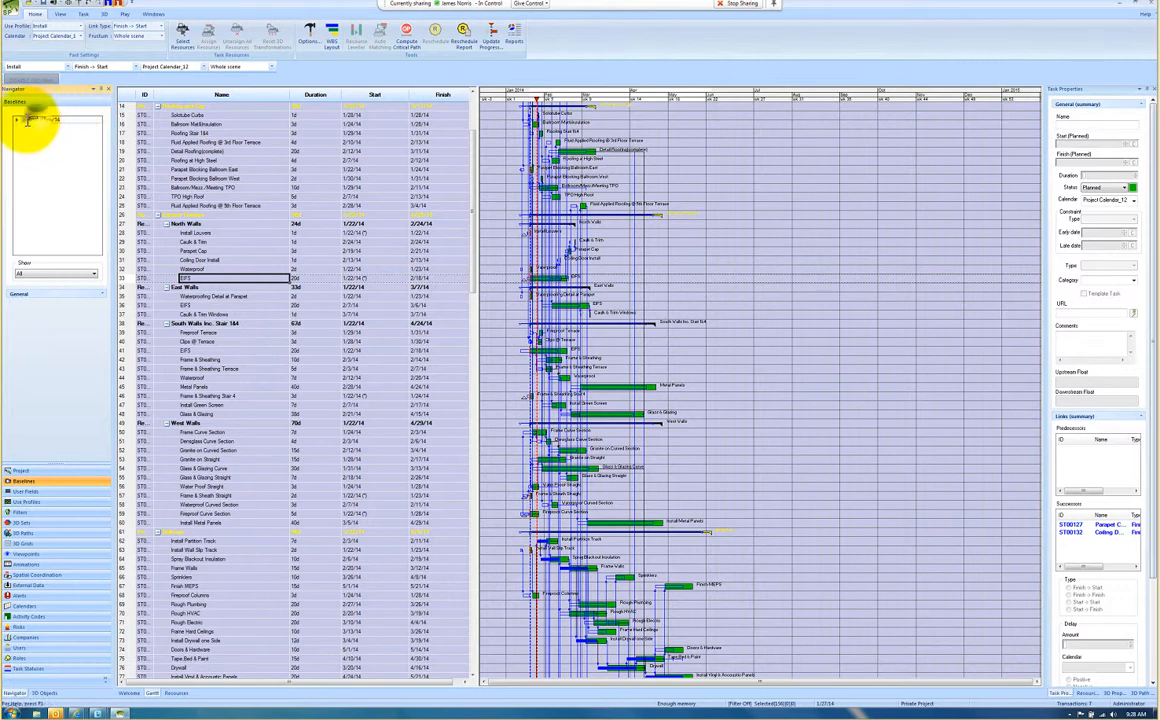
double_click(40, 119)
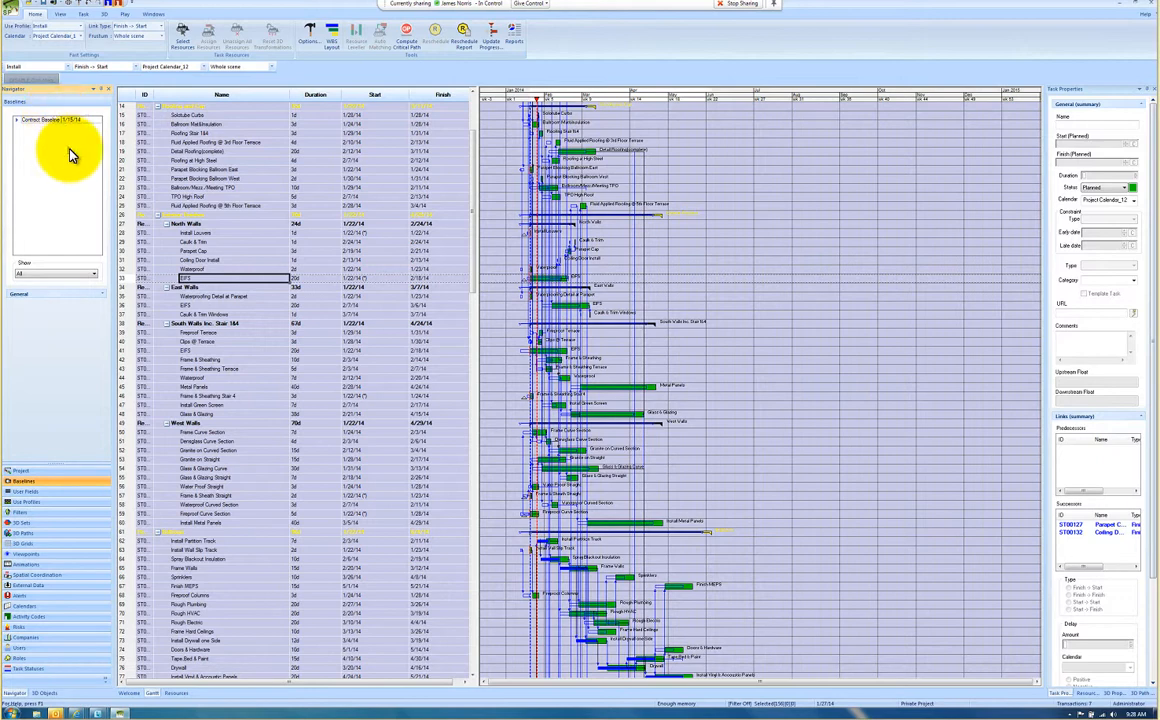
click(68, 148)
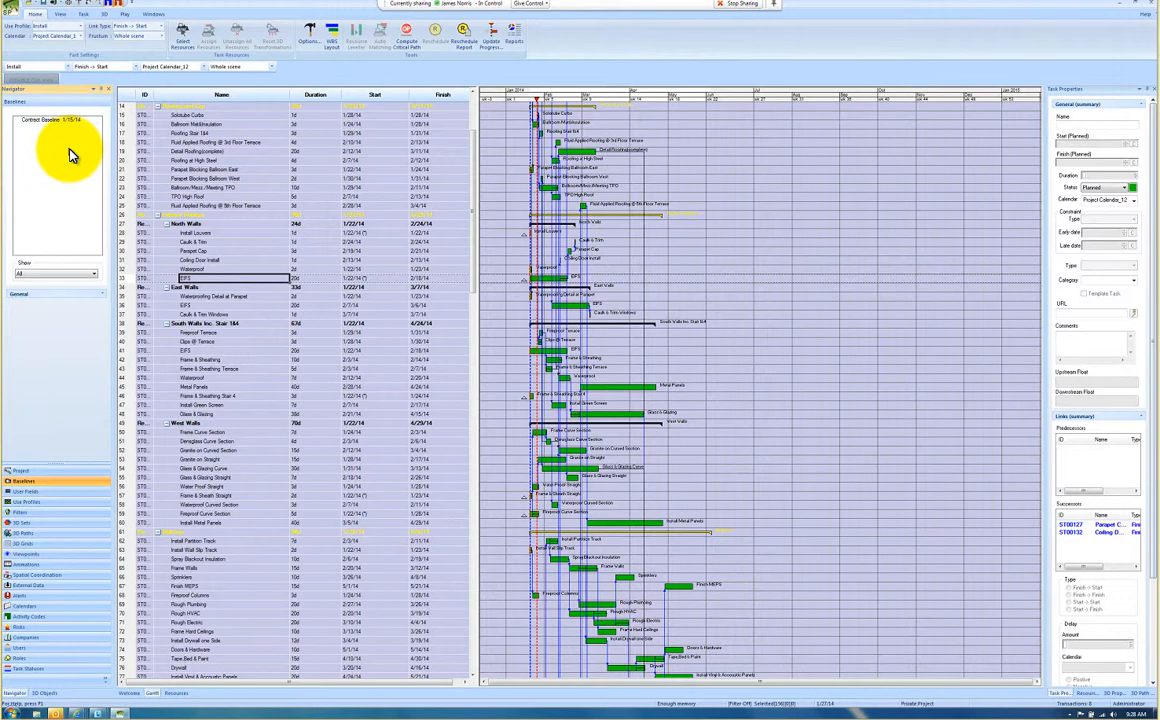
Step: Toggle the Contract Baseline display on and off in the Gantt chart, and widen the task table
click(70, 121)
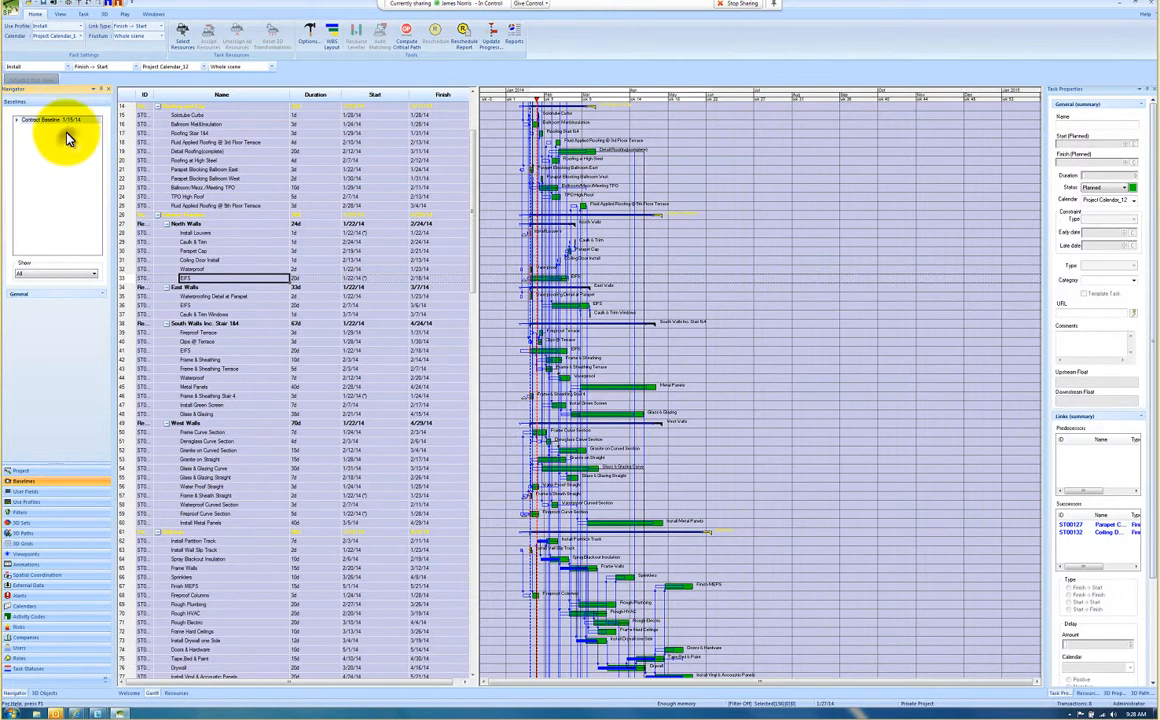
click(66, 122)
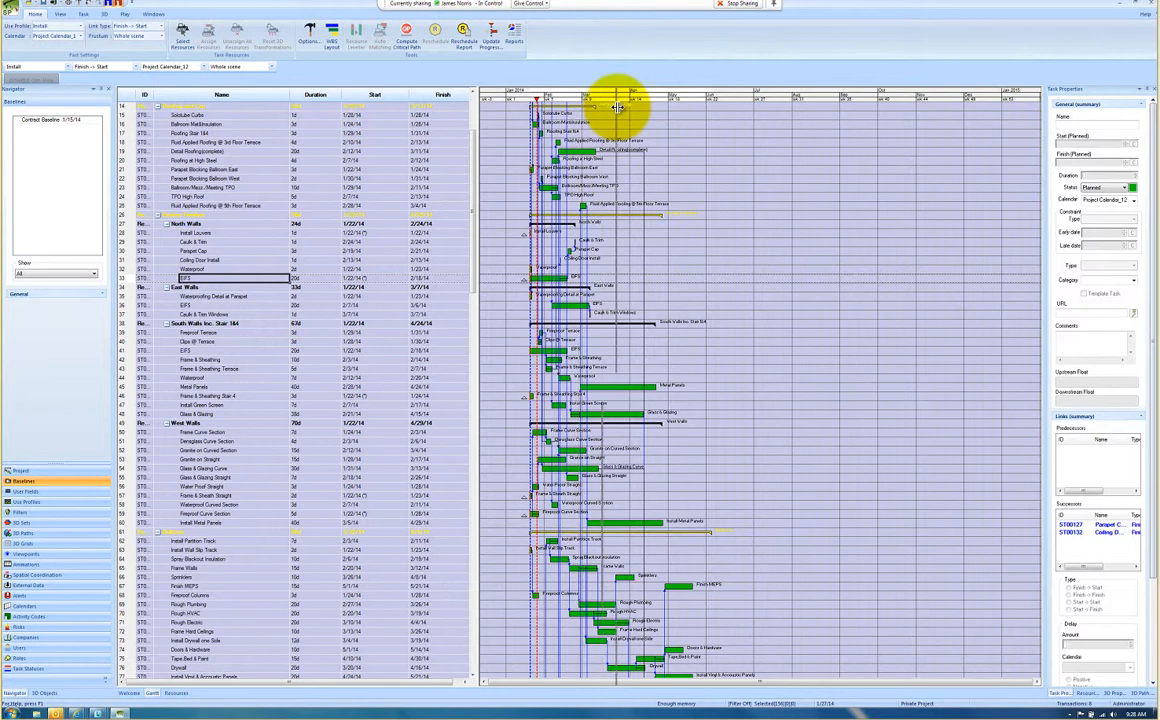
drag(477, 107, 617, 107)
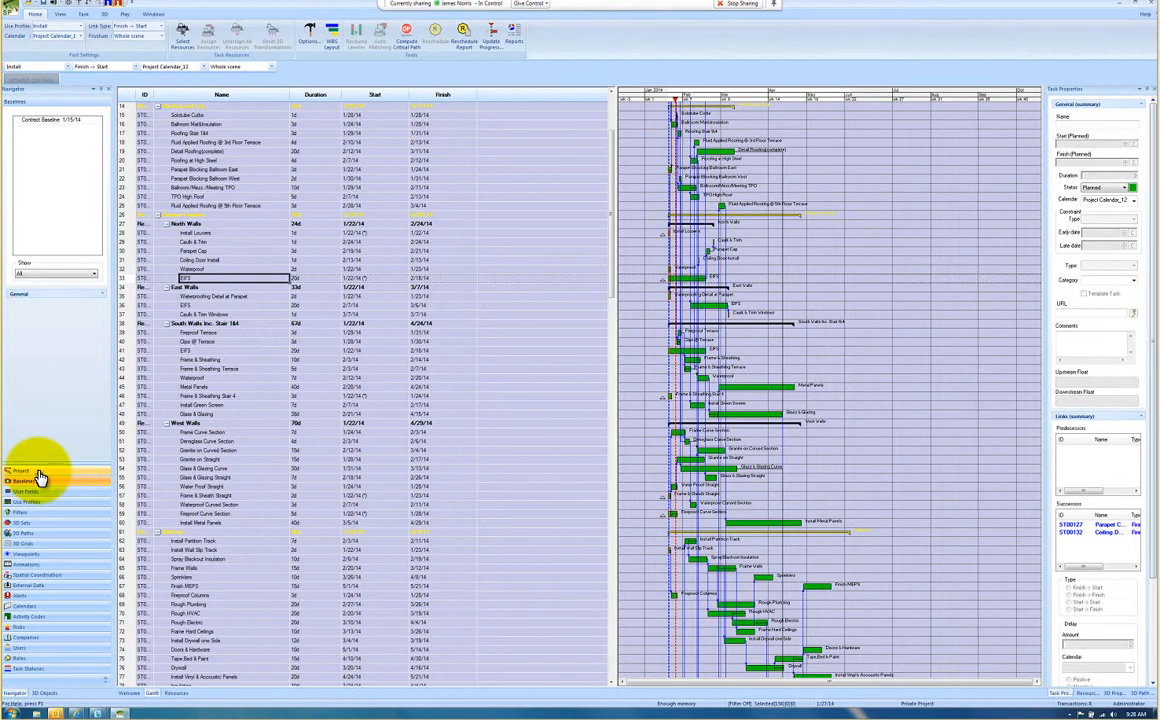
Step: Set the project's manual data date to 27 January 2014 and reschedule the tasks again
click(37, 472)
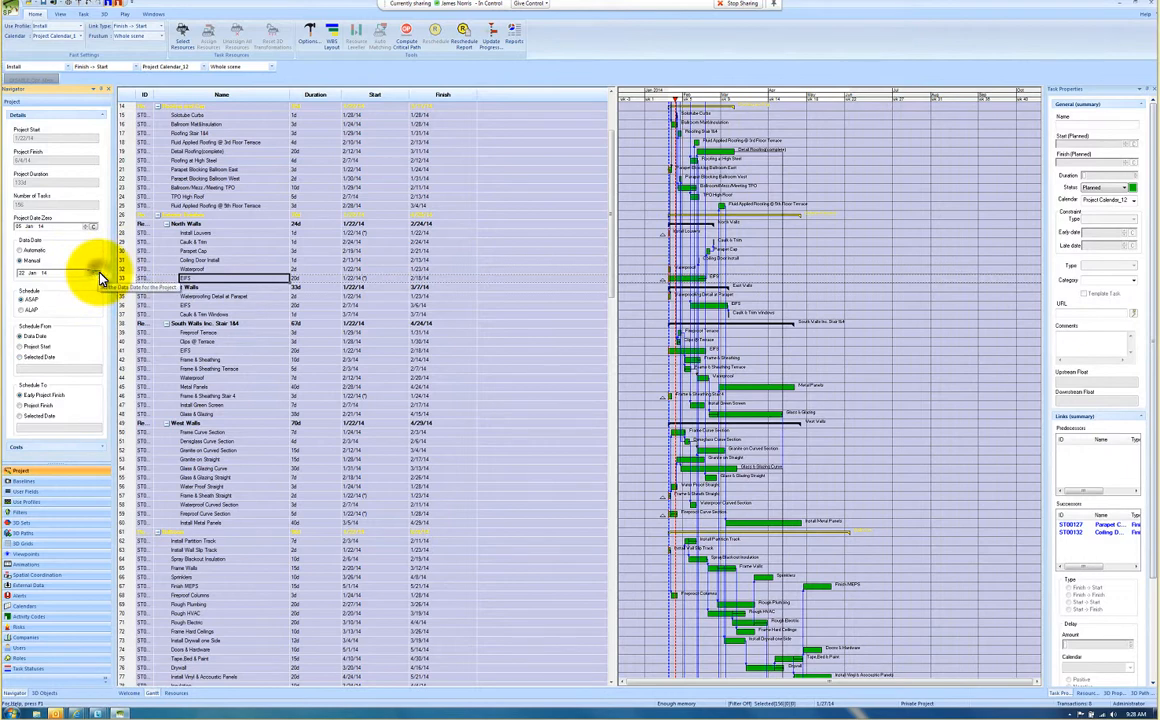
click(97, 272)
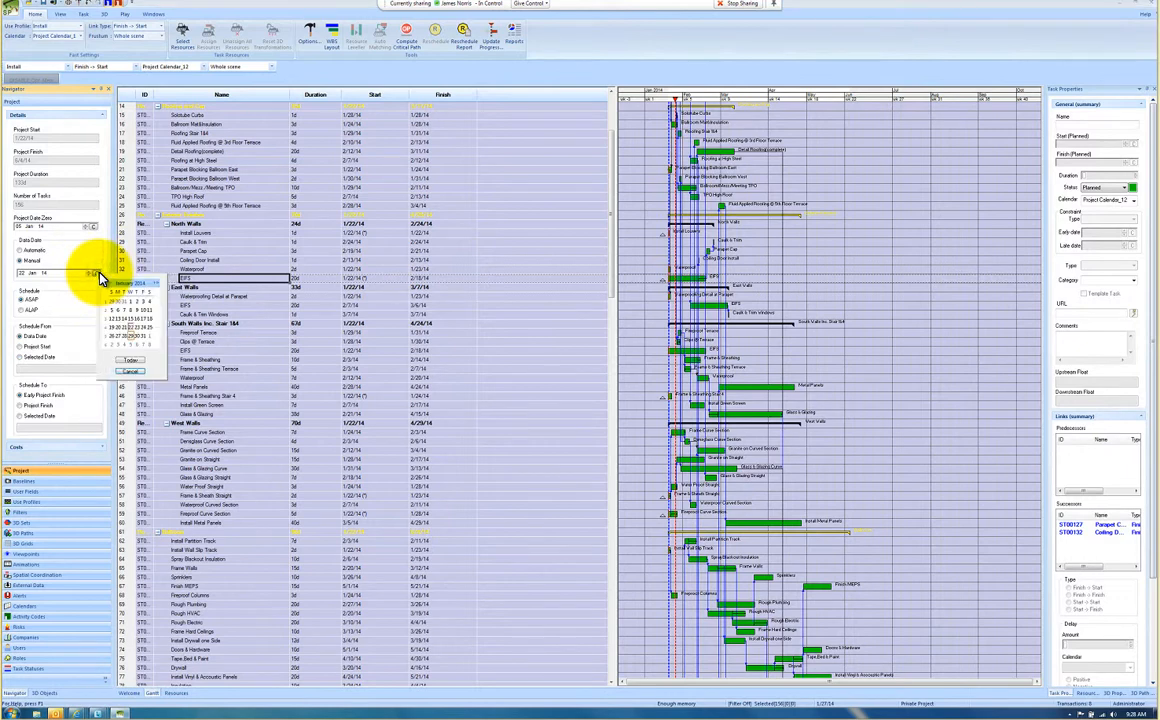
click(119, 337)
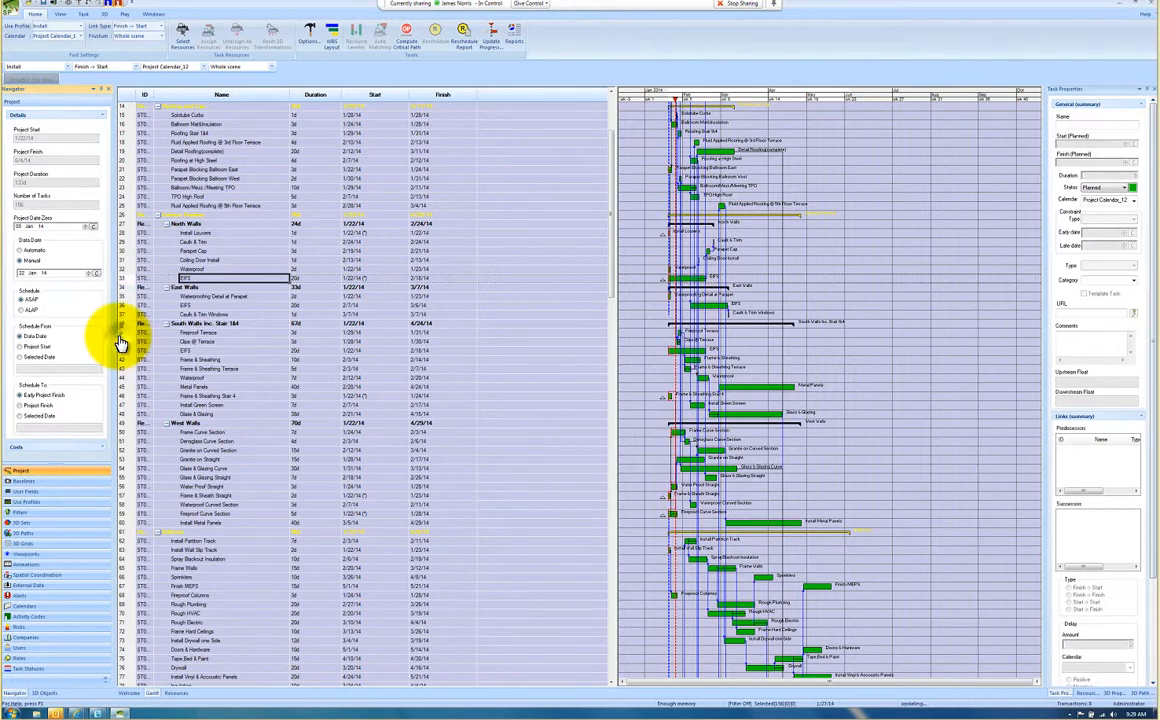
click(437, 33)
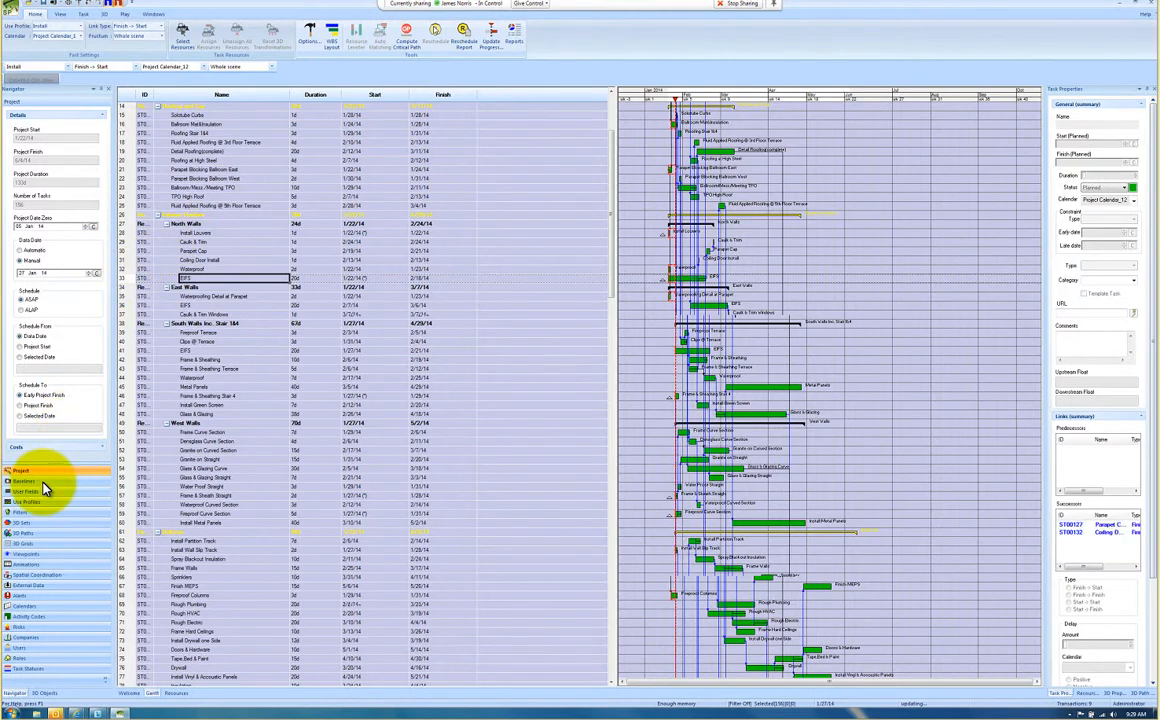
Step: Display the Contract Baseline 1/15/14 against the current schedule in the Gantt chart
click(50, 483)
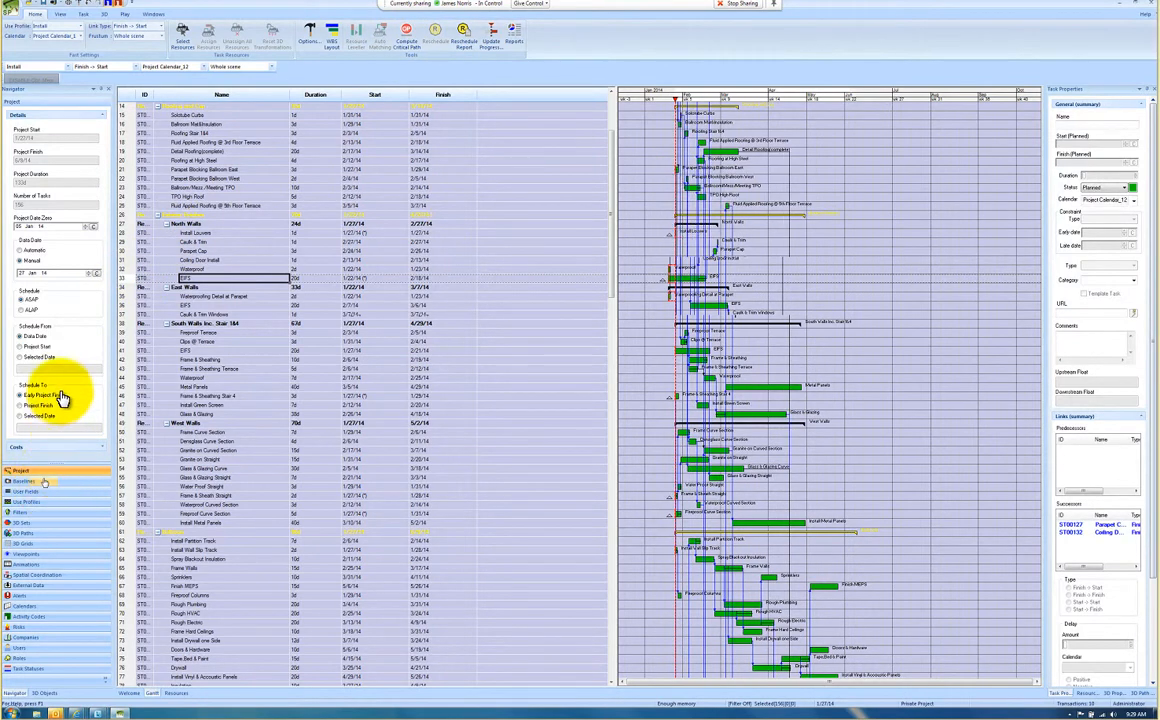
click(59, 121)
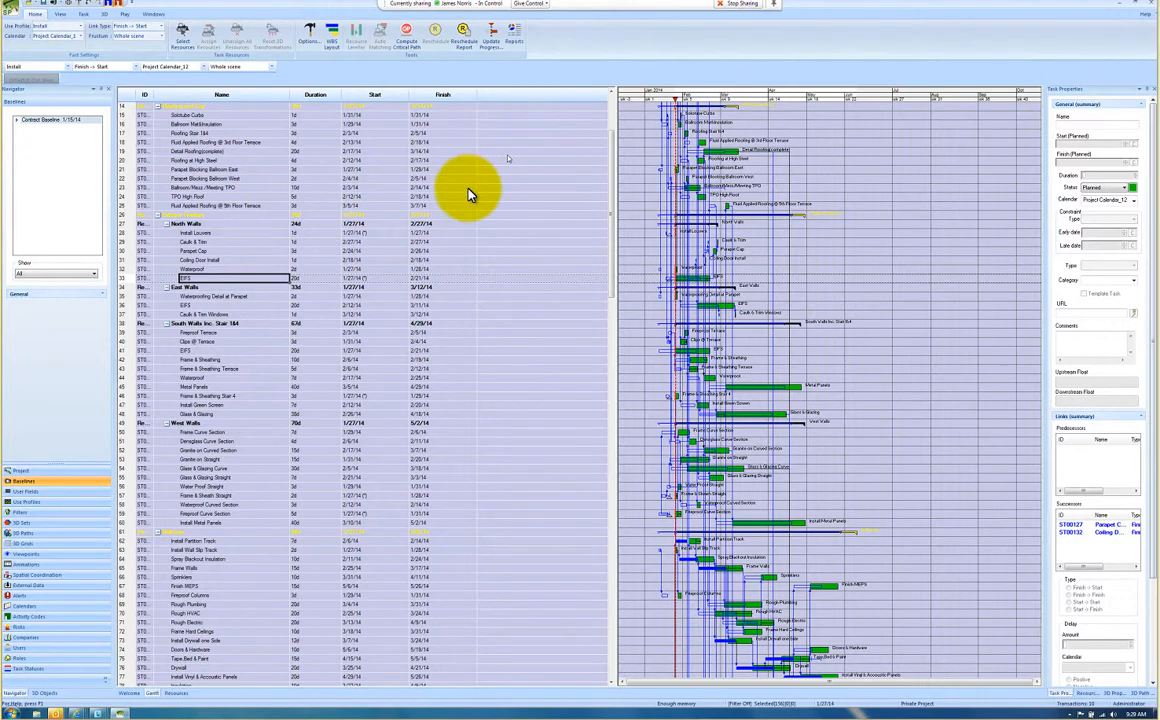
right_click(500, 101)
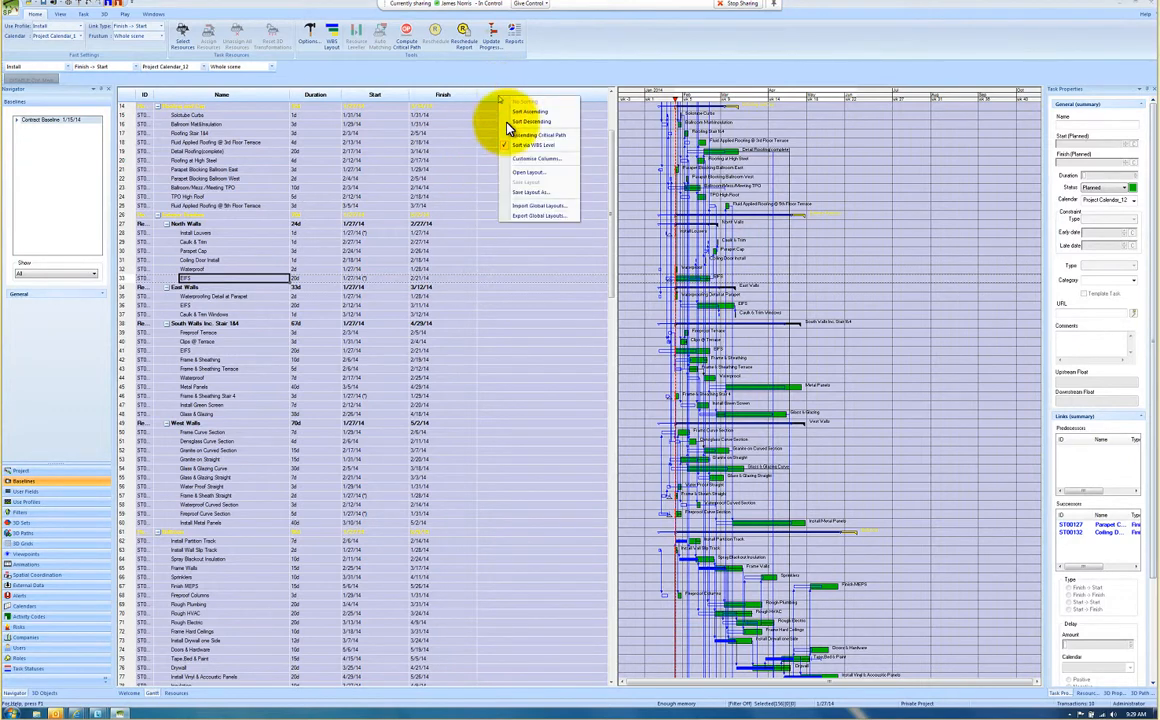
click(520, 162)
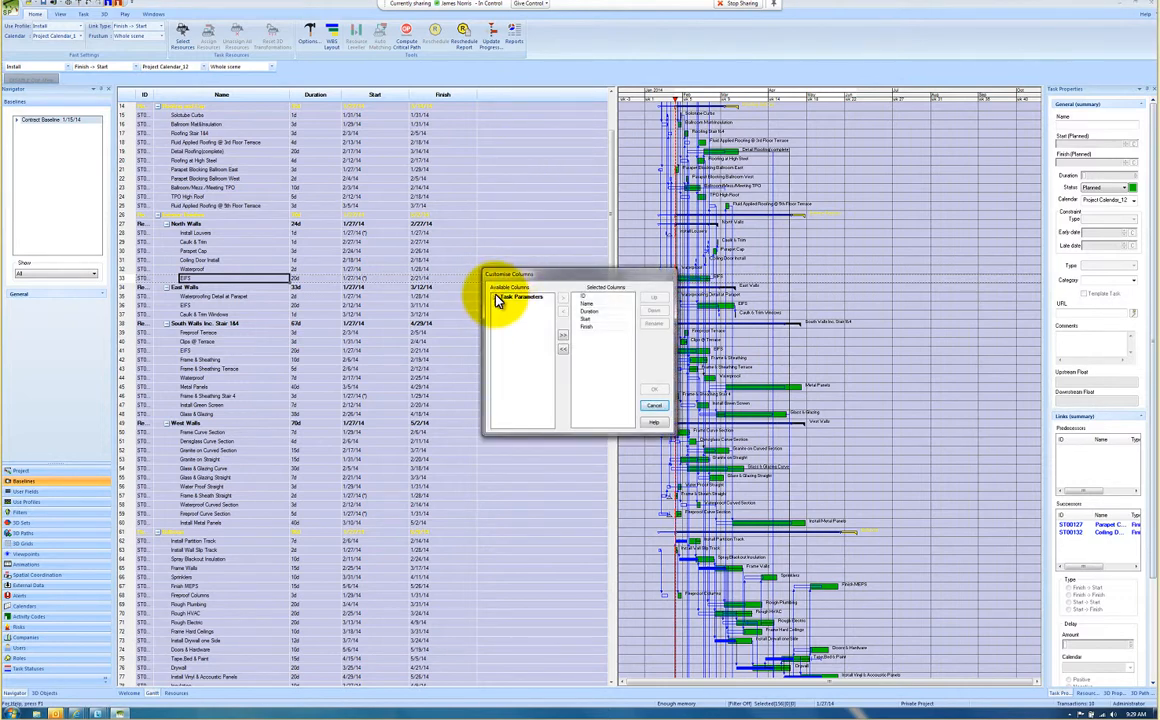
click(658, 406)
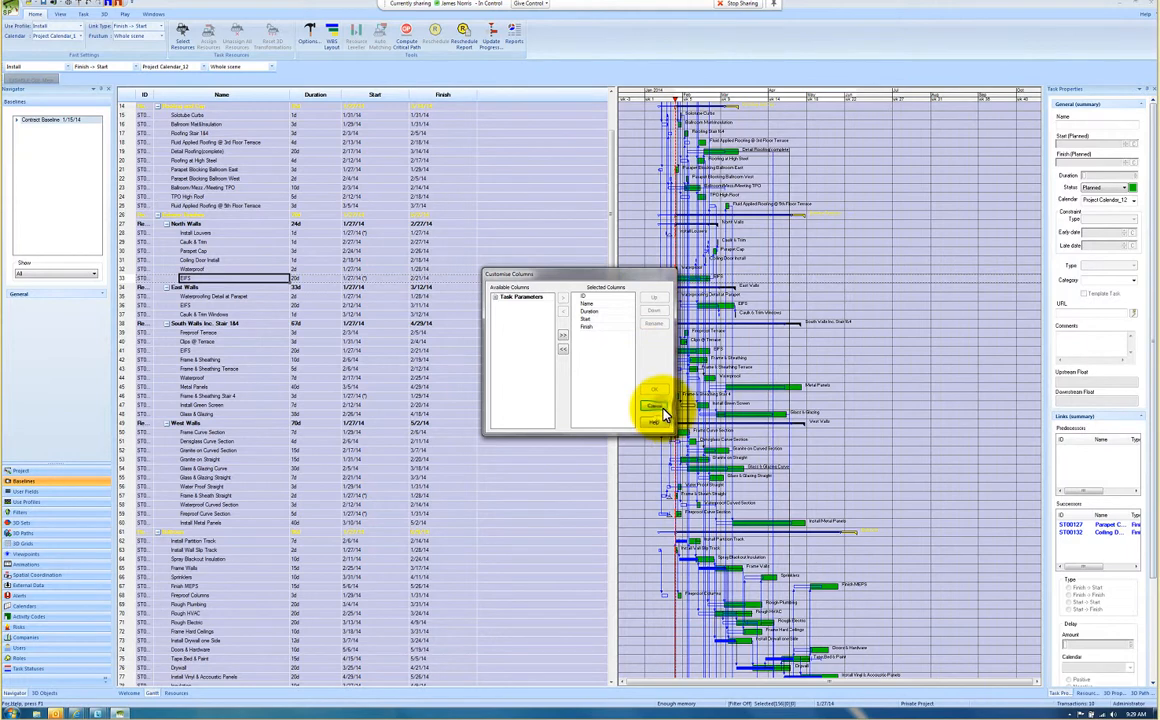
Step: Add the Baseline Start and Baseline Finish columns to the end of the task table
click(528, 100)
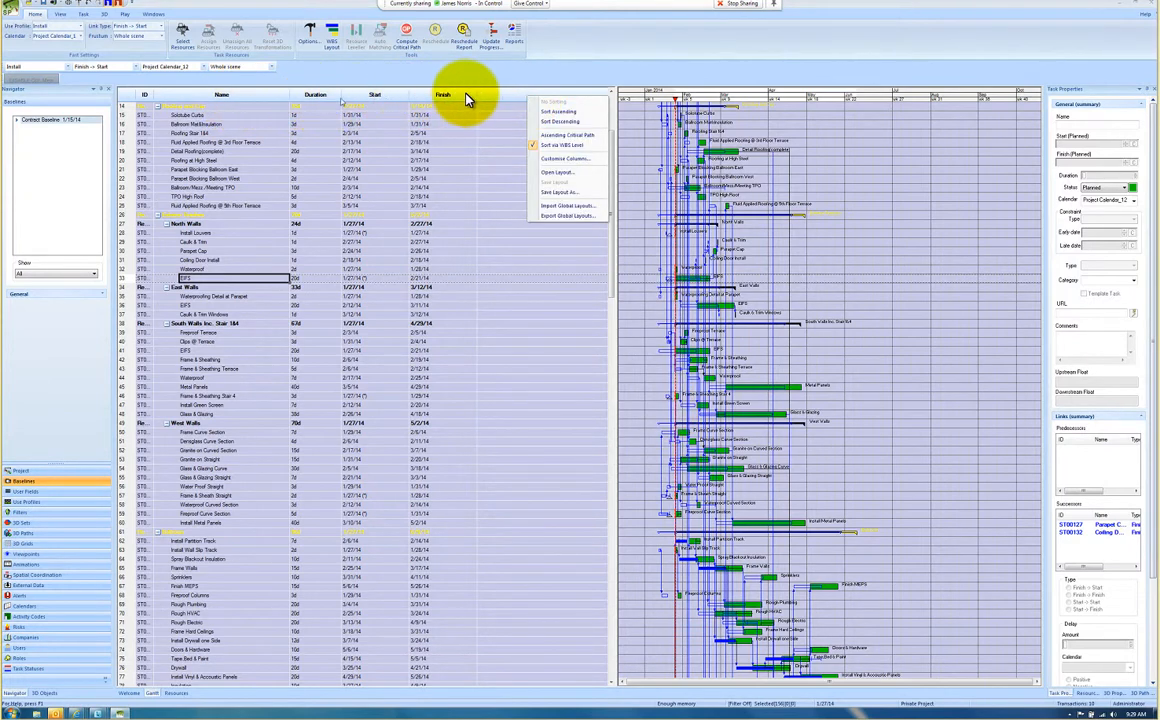
click(553, 159)
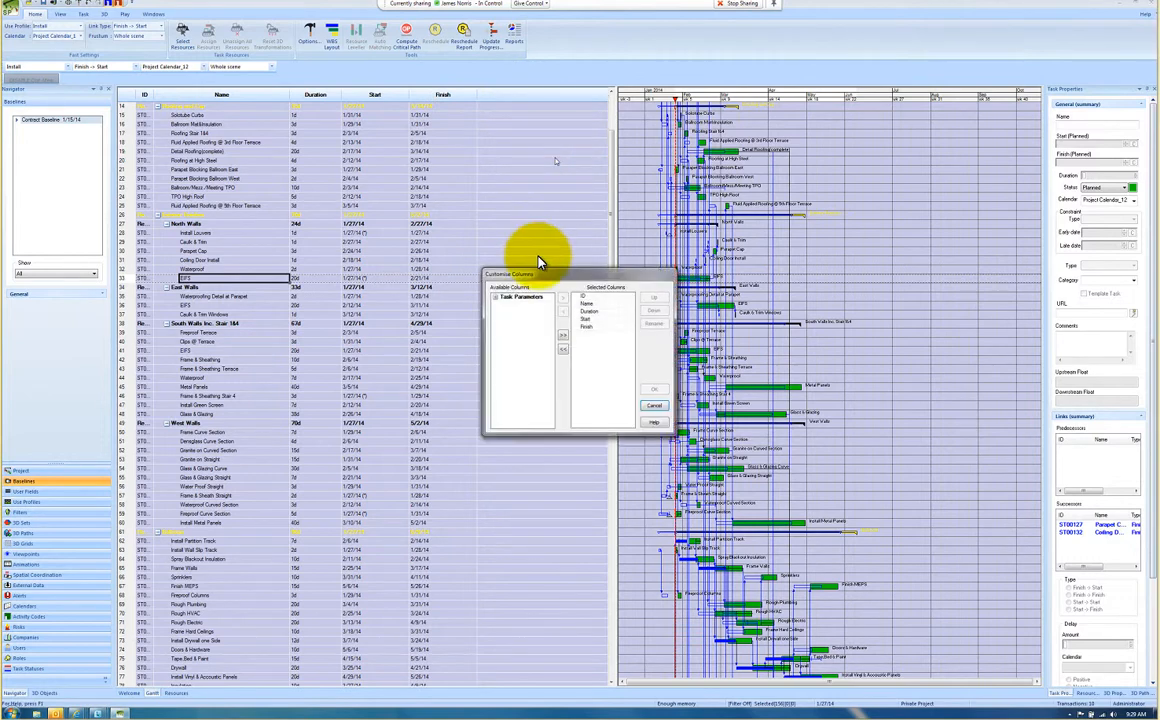
click(494, 297)
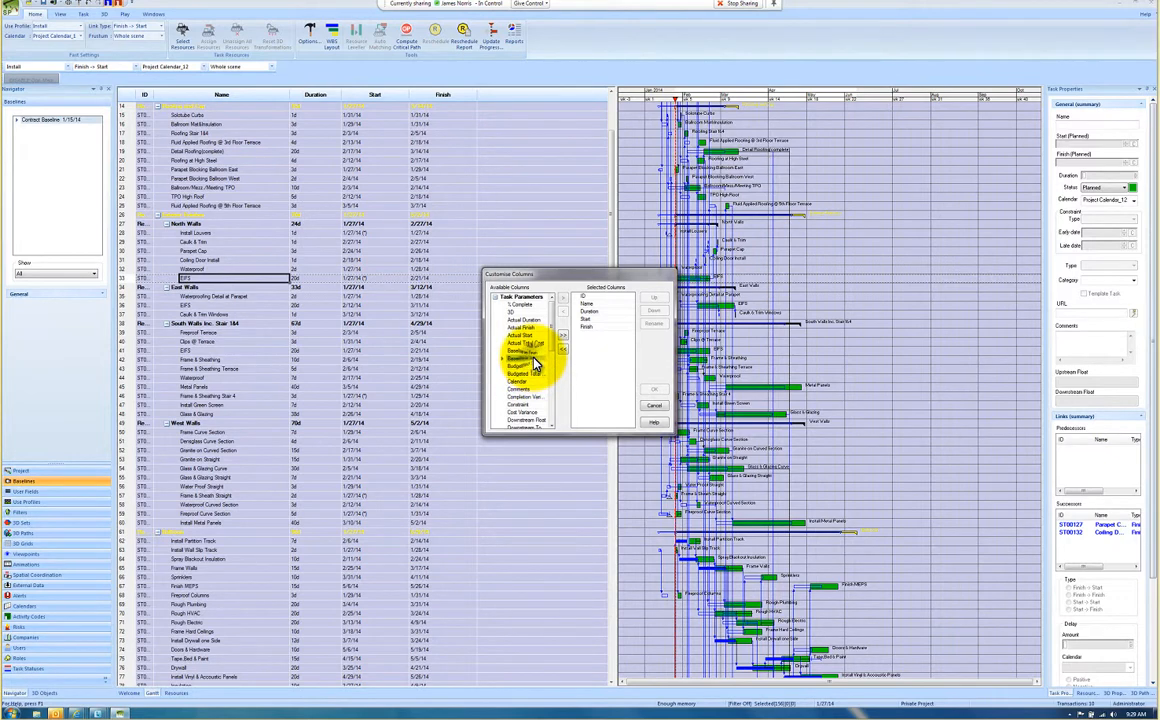
click(531, 358)
click(564, 303)
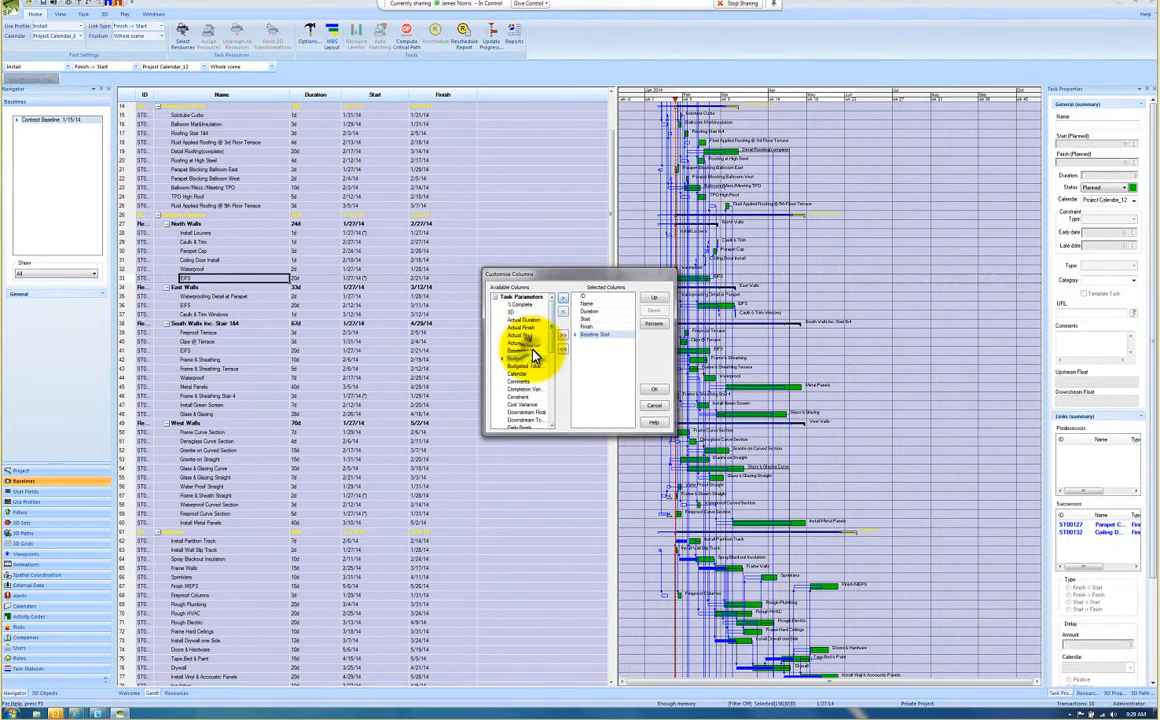
click(563, 300)
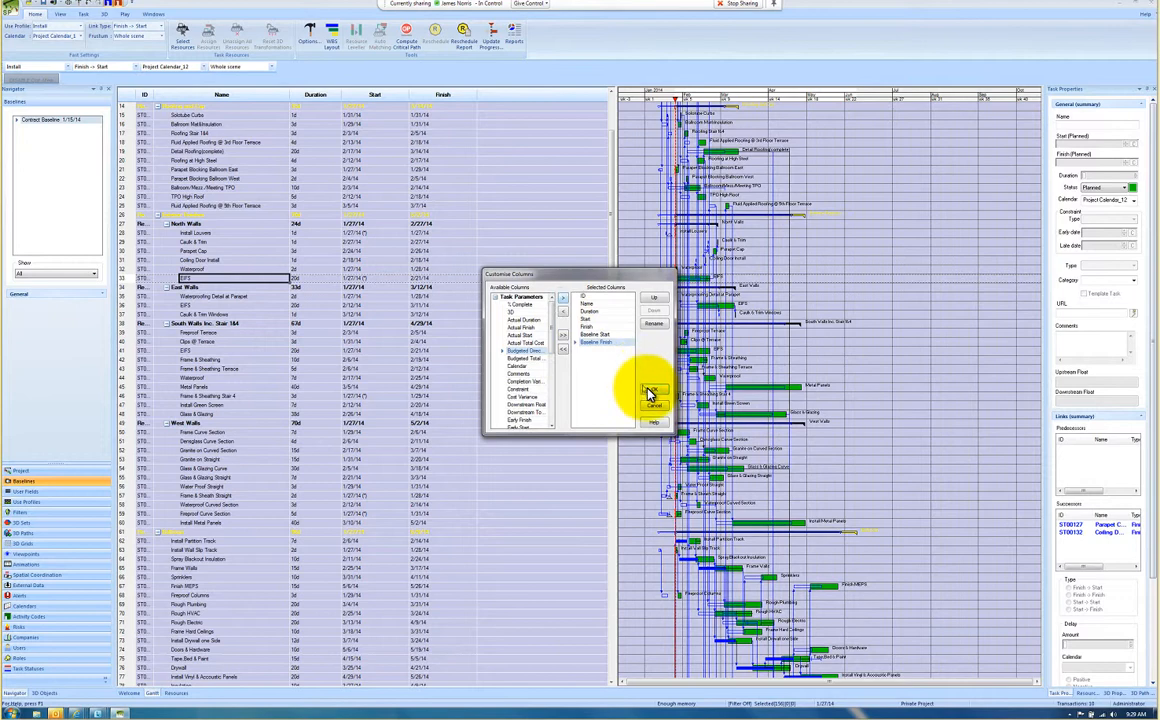
click(650, 393)
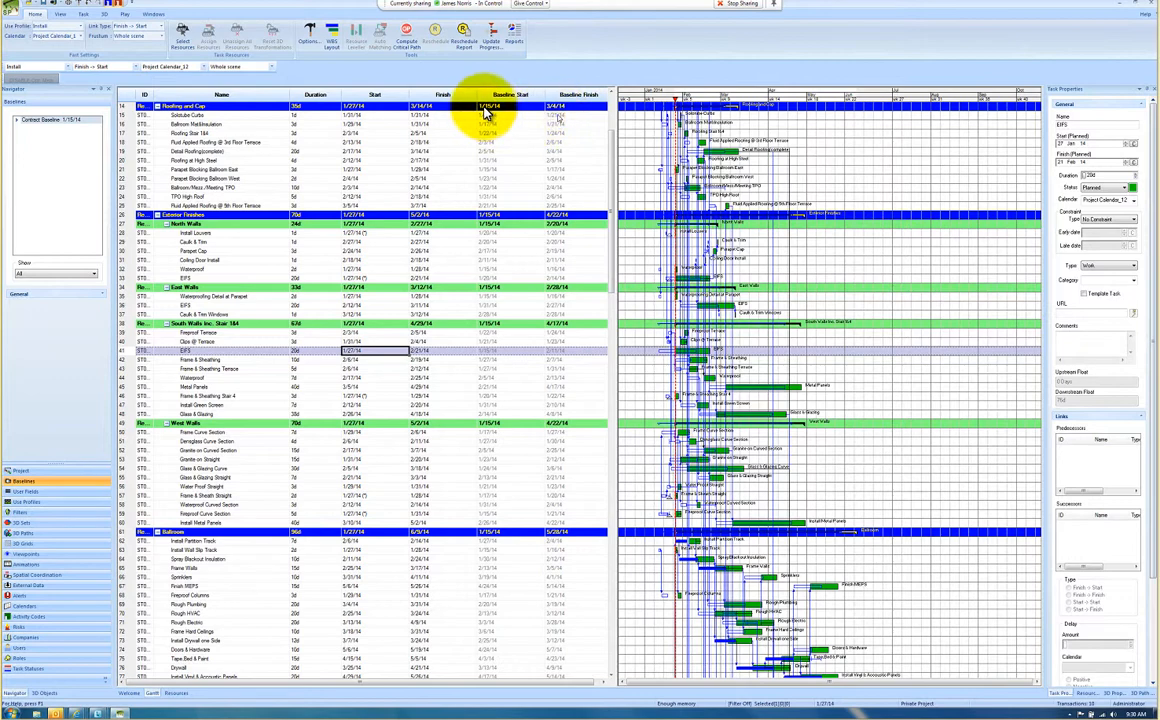
Step: Narrow the Start, Finish and Baseline Start columns, and shrink the task table to give the Gantt chart more room
drag(475, 93, 460, 94)
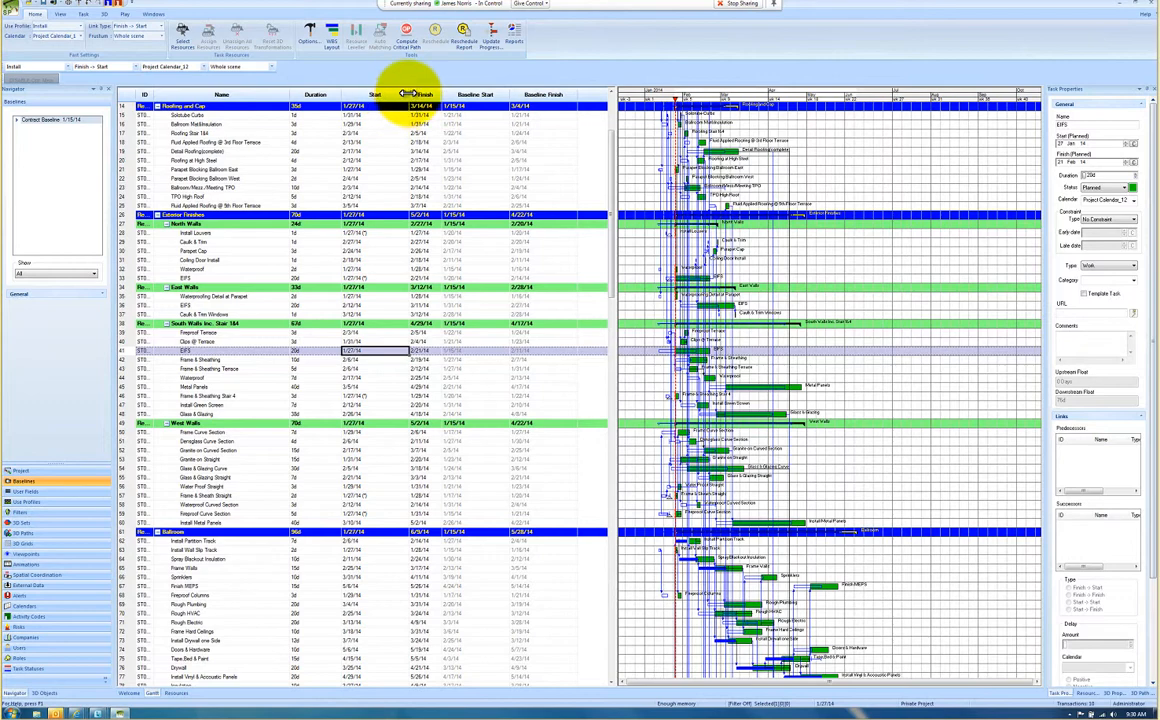
drag(398, 93, 374, 92)
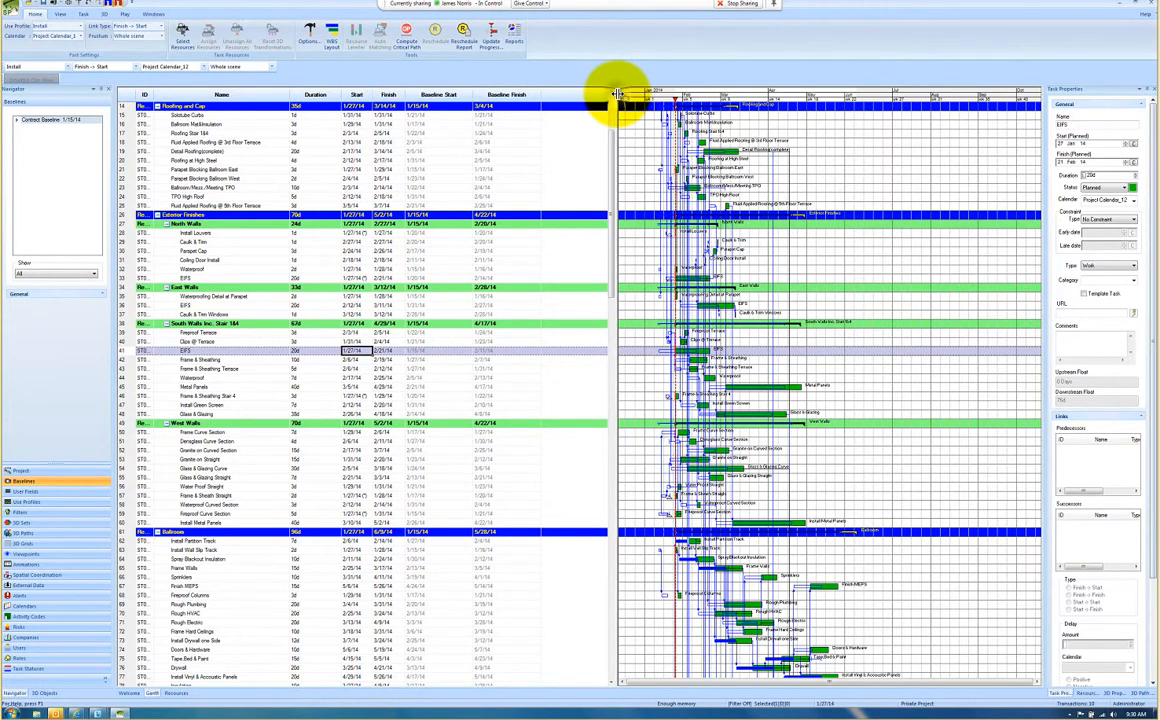
drag(567, 96, 541, 97)
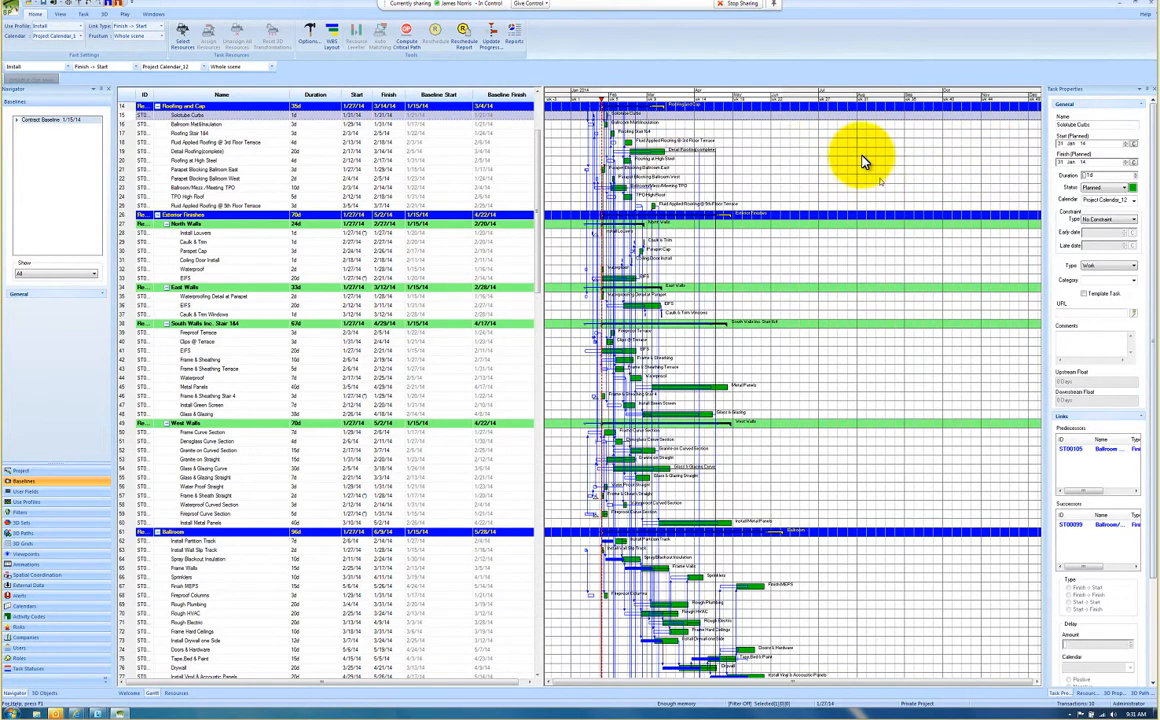
Step: Set the Solotube Curbs task's status to Started with a chosen start date of 21 January 2014
click(1098, 188)
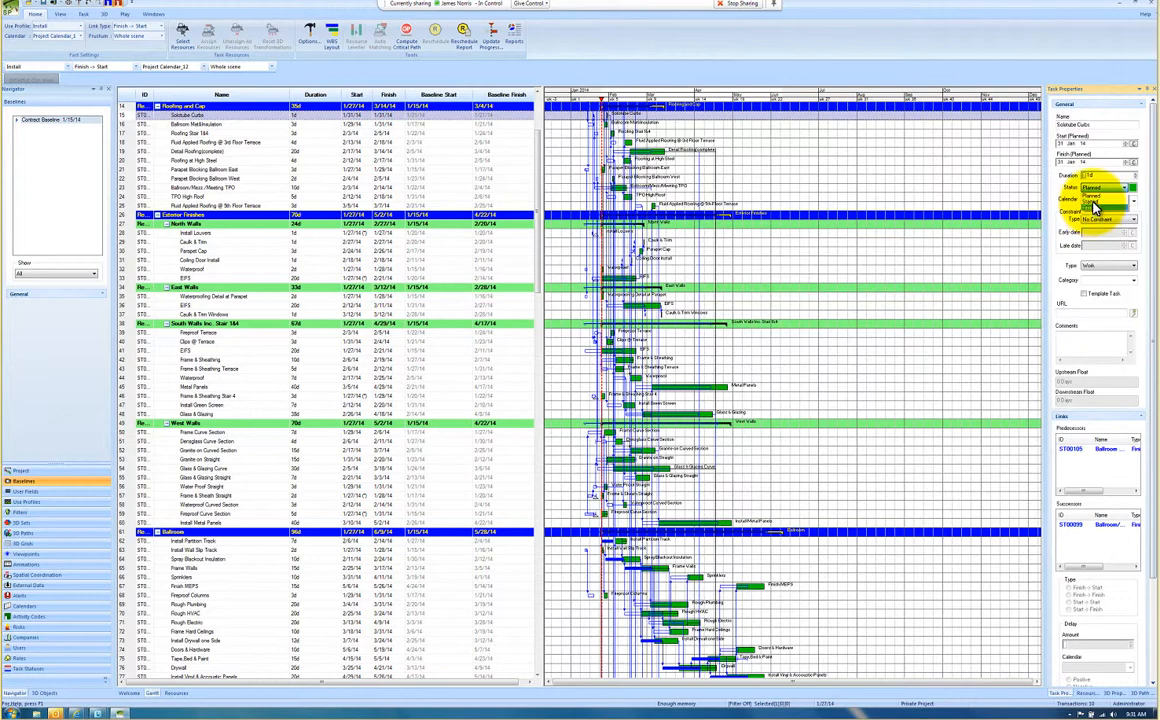
click(1094, 208)
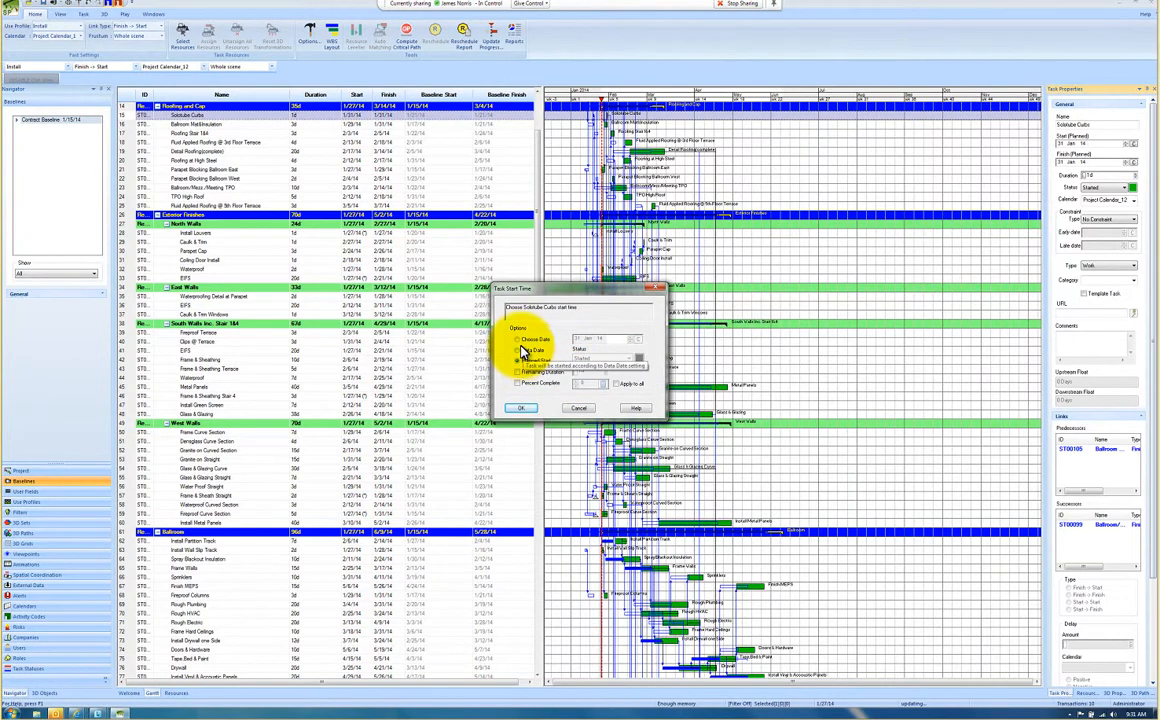
click(517, 341)
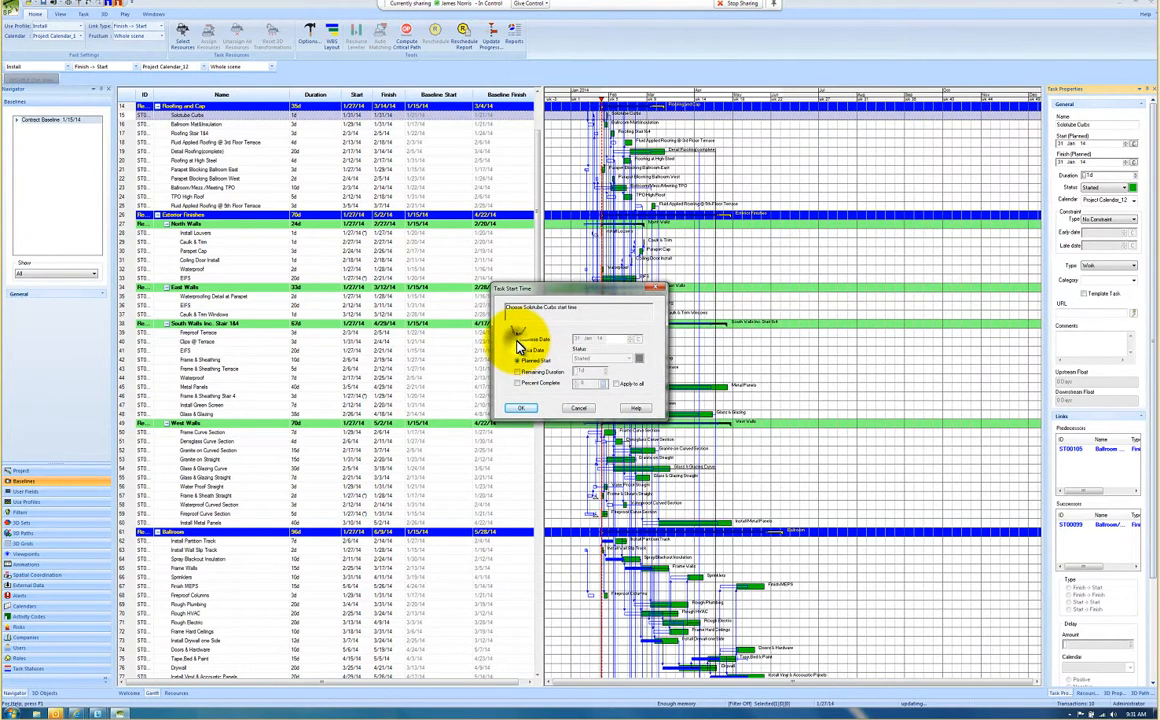
click(641, 343)
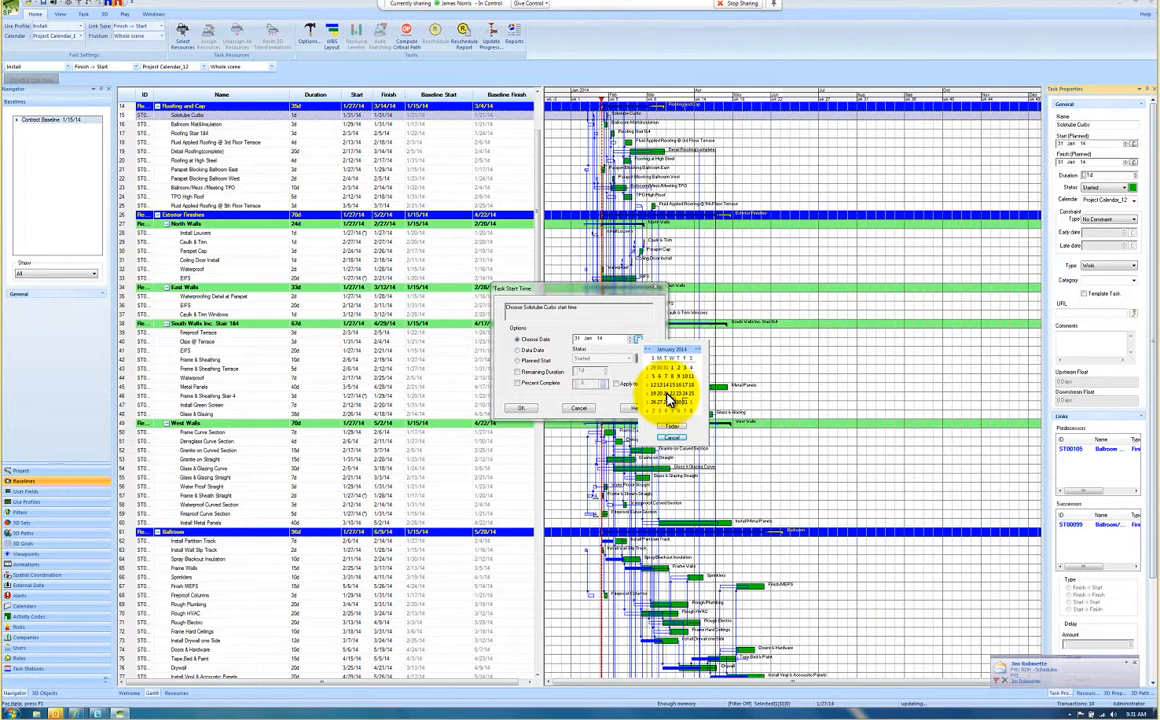
click(668, 396)
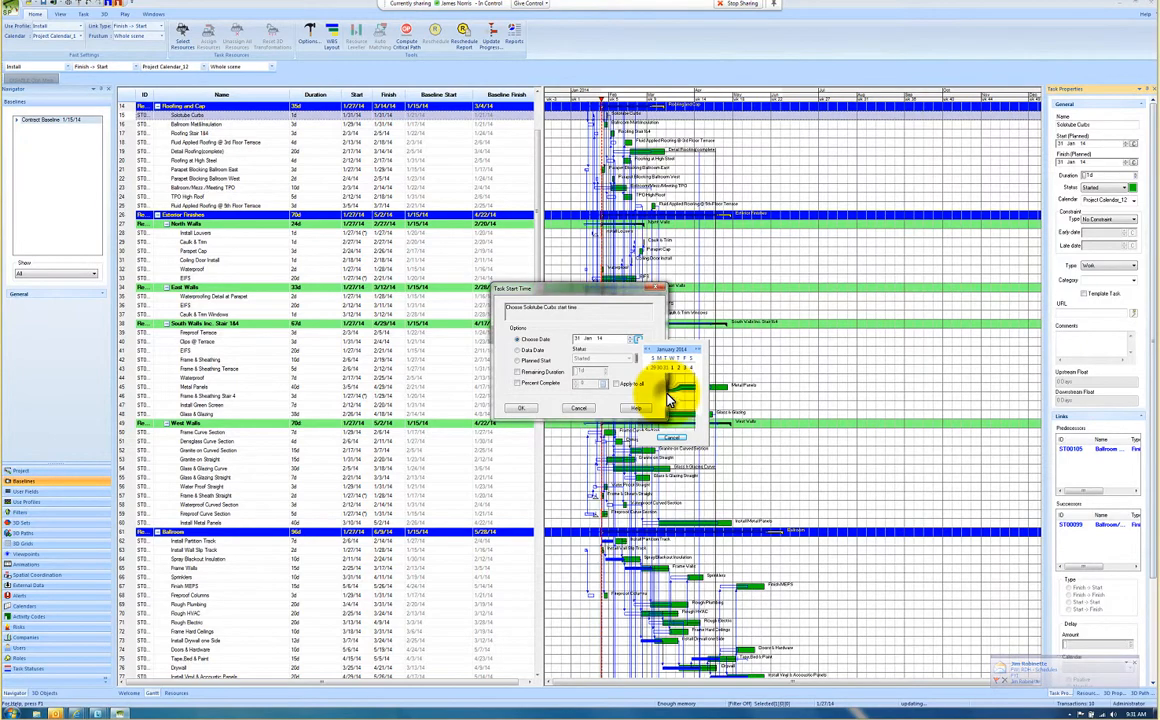
click(525, 410)
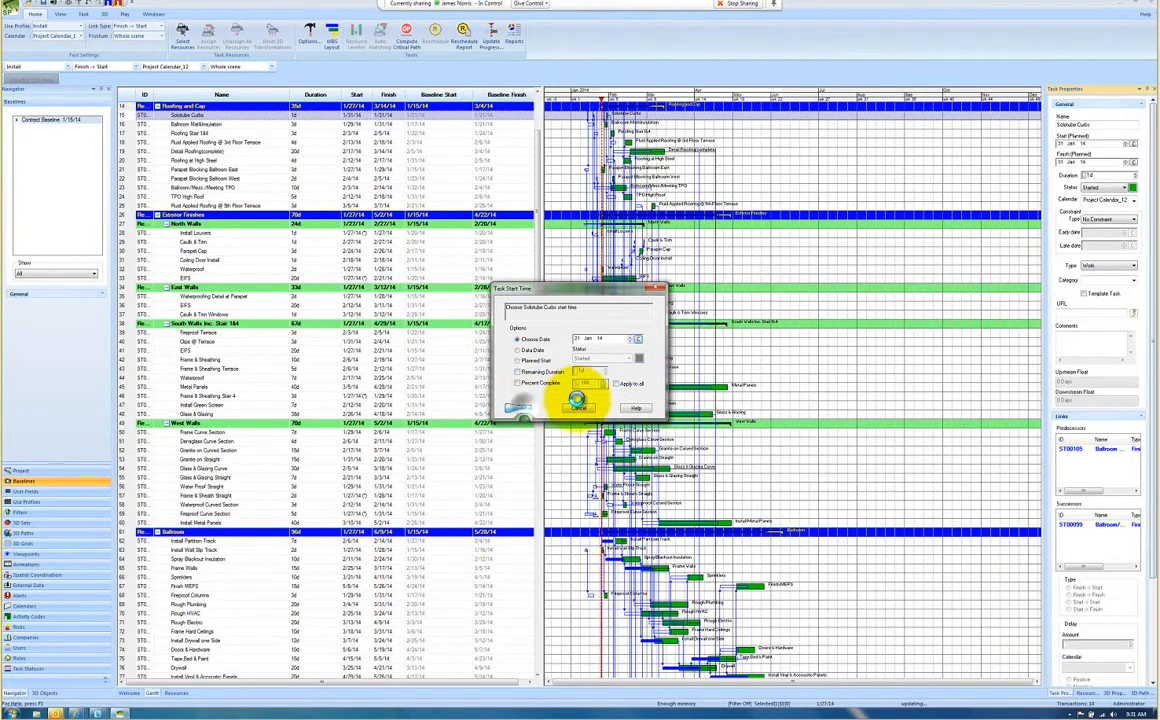
Step: Mark the Solotube Curbs task as Finished using its Predicted Finish, and reschedule the tasks
click(1102, 190)
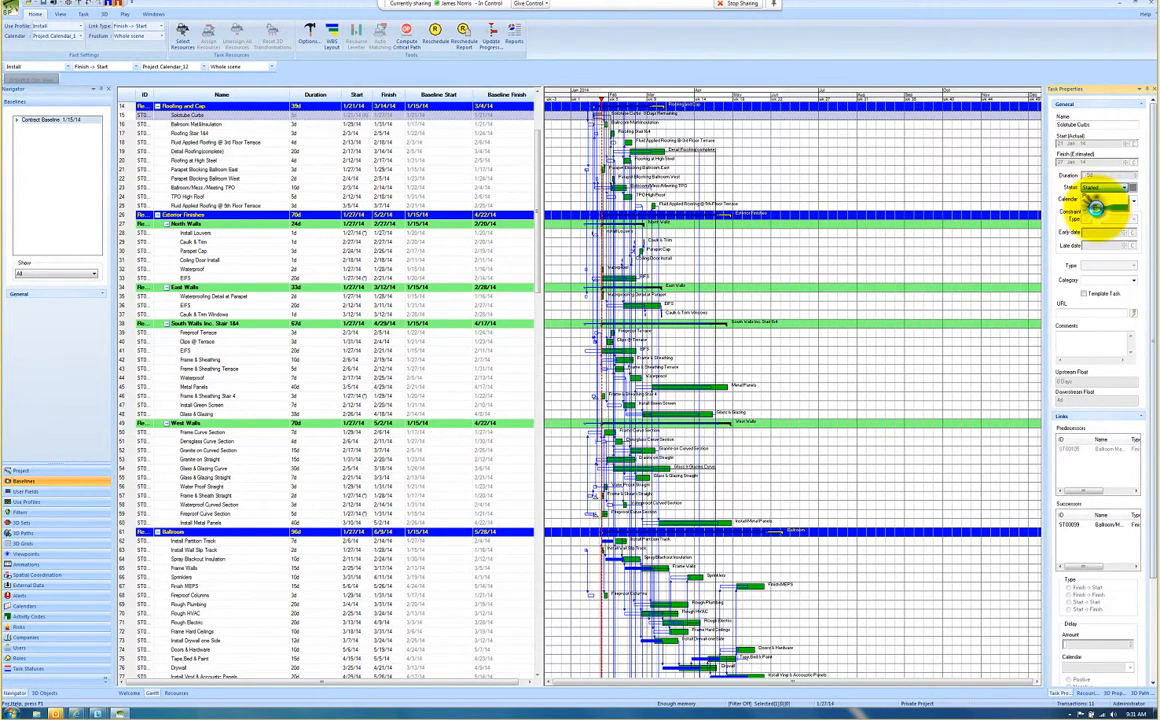
click(1100, 212)
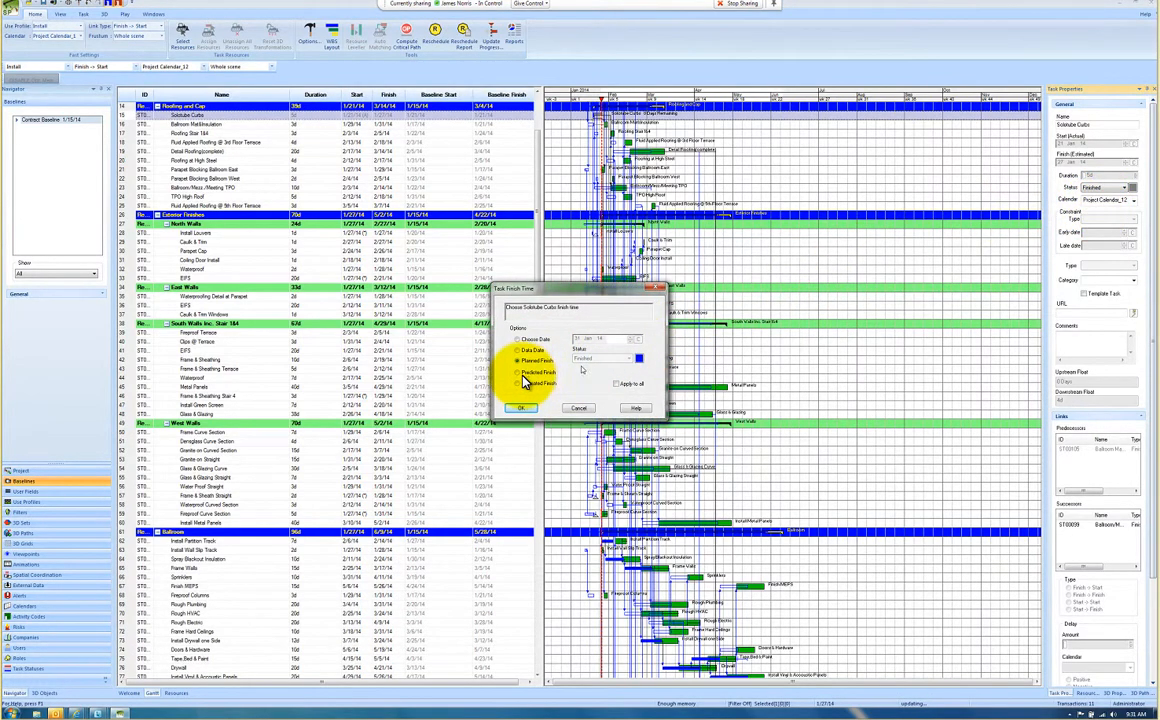
click(521, 373)
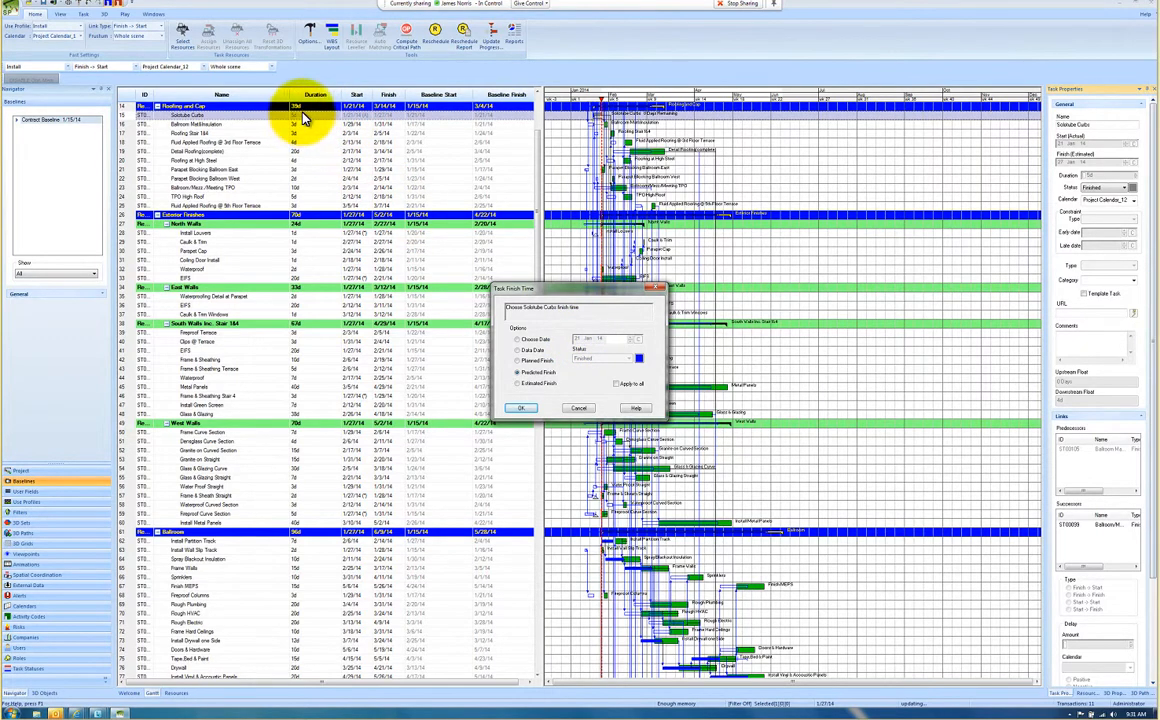
click(524, 410)
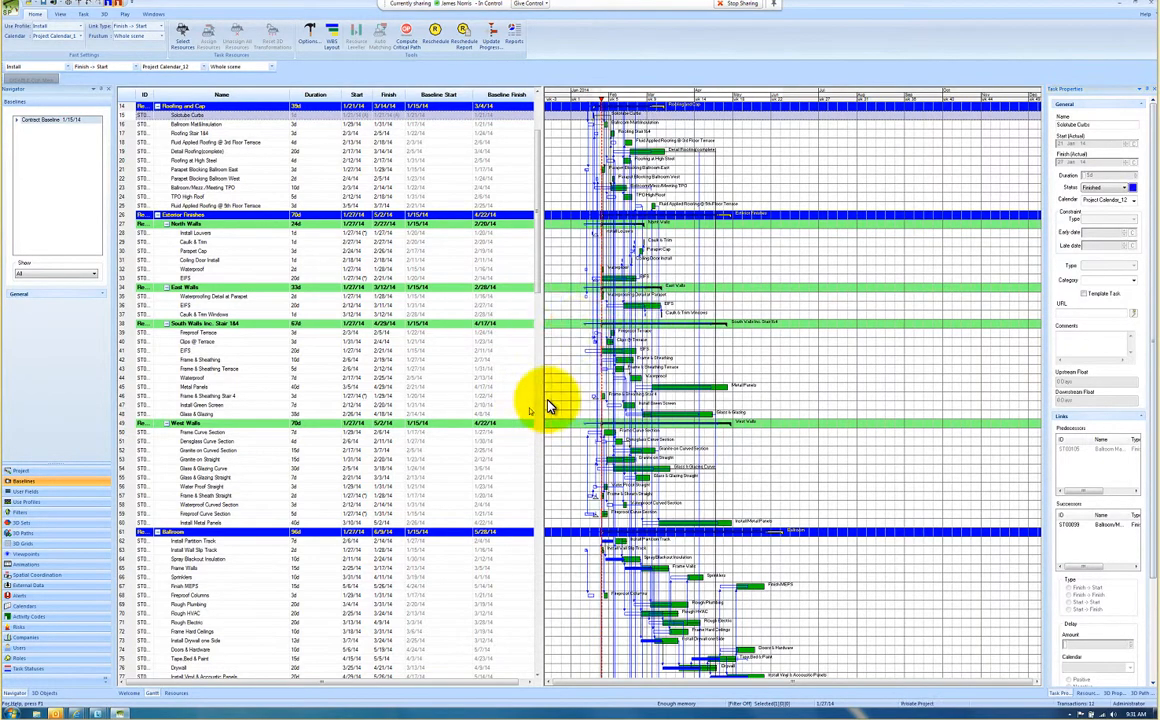
click(436, 38)
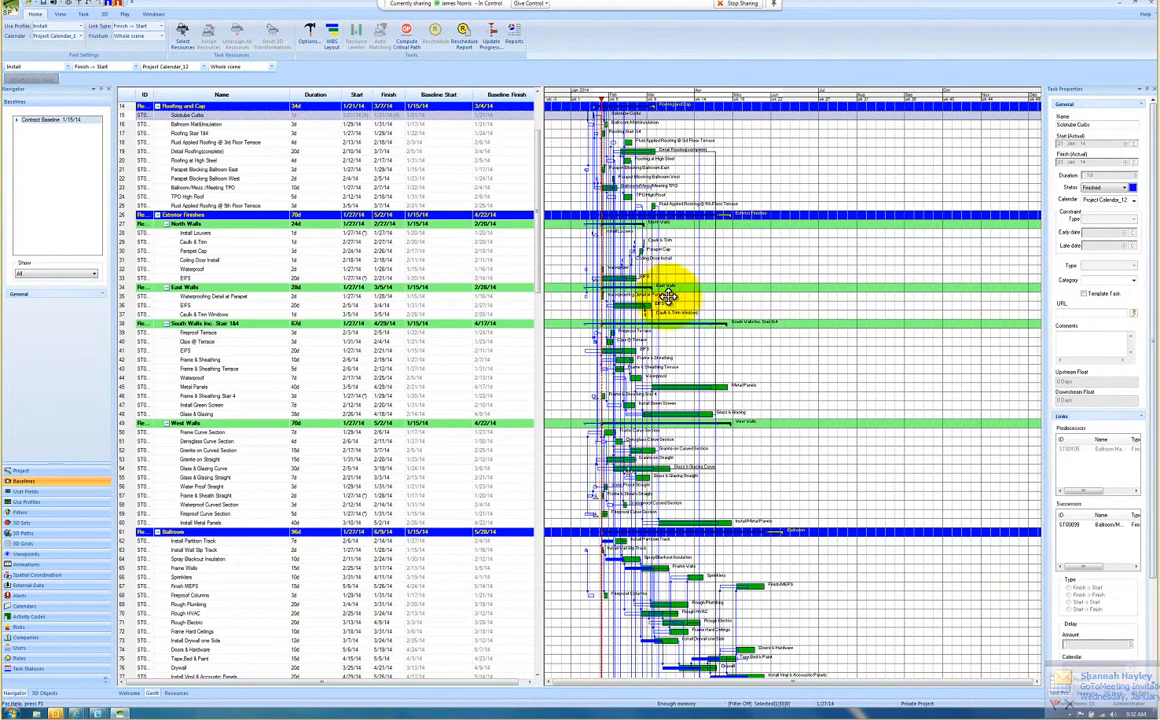
click(645, 124)
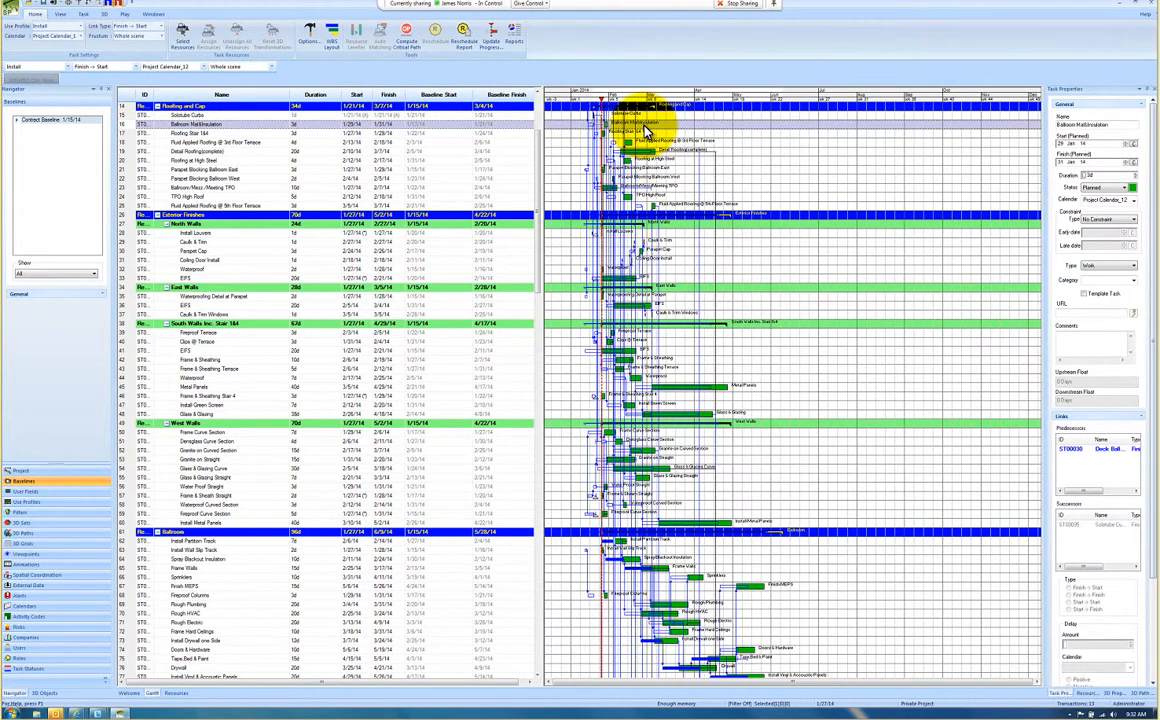